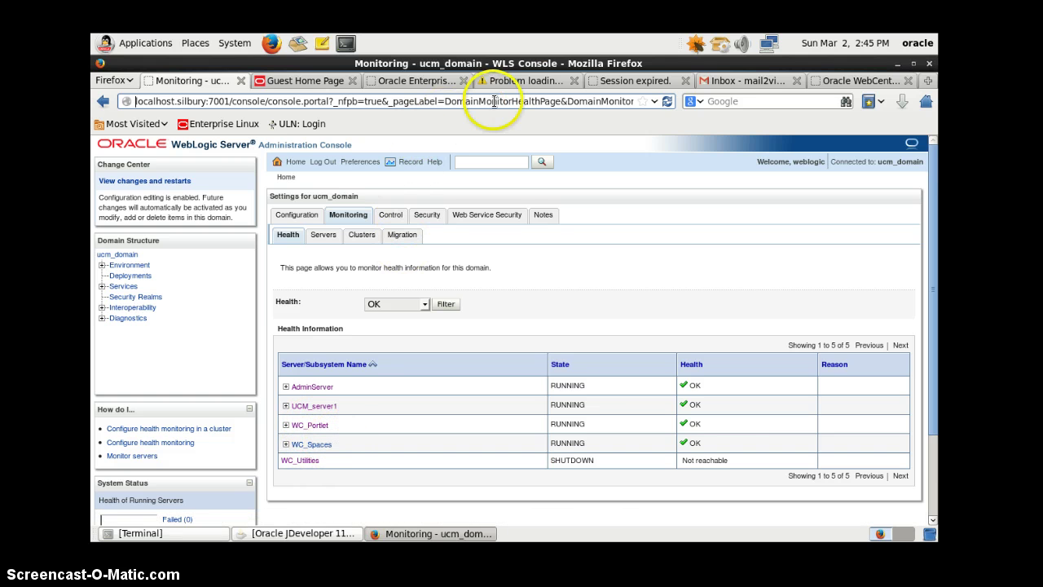
# Switch to the expired WebCenter Portal session tab and select the end of its URL
pyautogui.click(602, 80)
pyautogui.moveTo(295, 101); pyautogui.dragTo(432, 108)
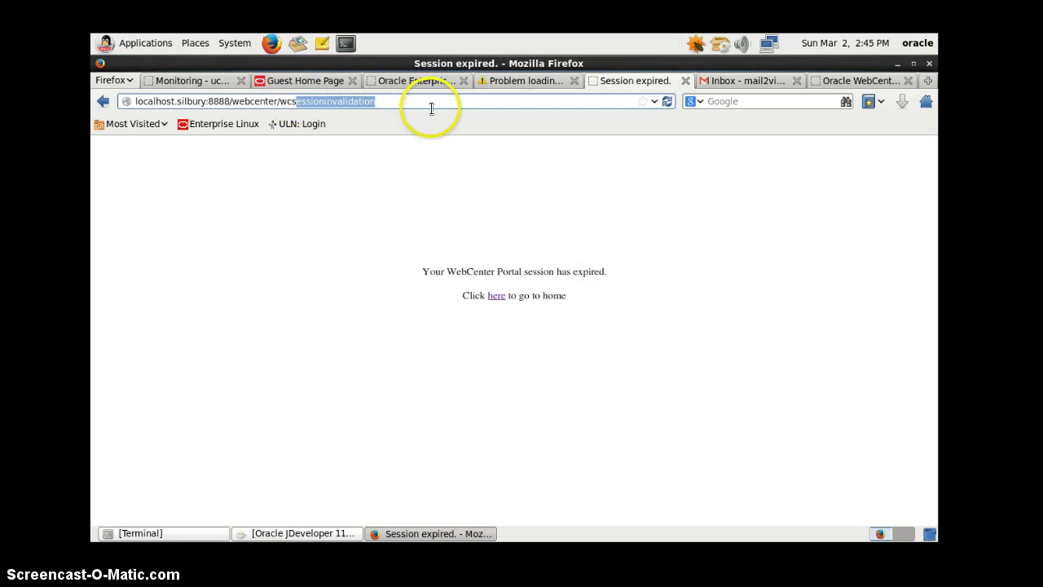
# Load localhost.silbury:8888/webcenter/ and sign in with the administrator user name and password
pyautogui.press('BackSpace')
pyautogui.press('BackSpace')
pyautogui.press('BackSpace')
pyautogui.press('BackSpace')
pyautogui.press('Return')
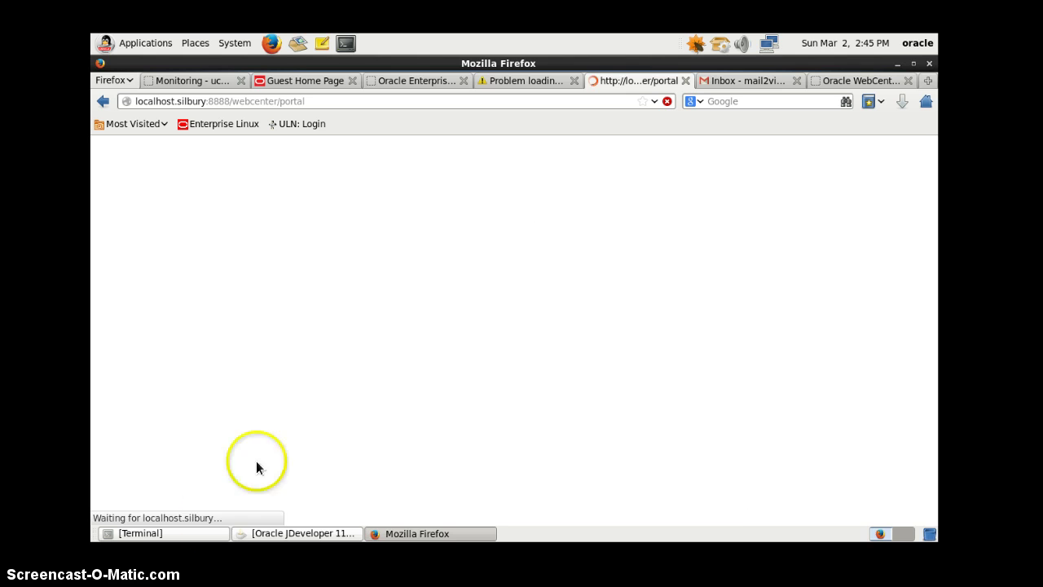
pyautogui.click(677, 319)
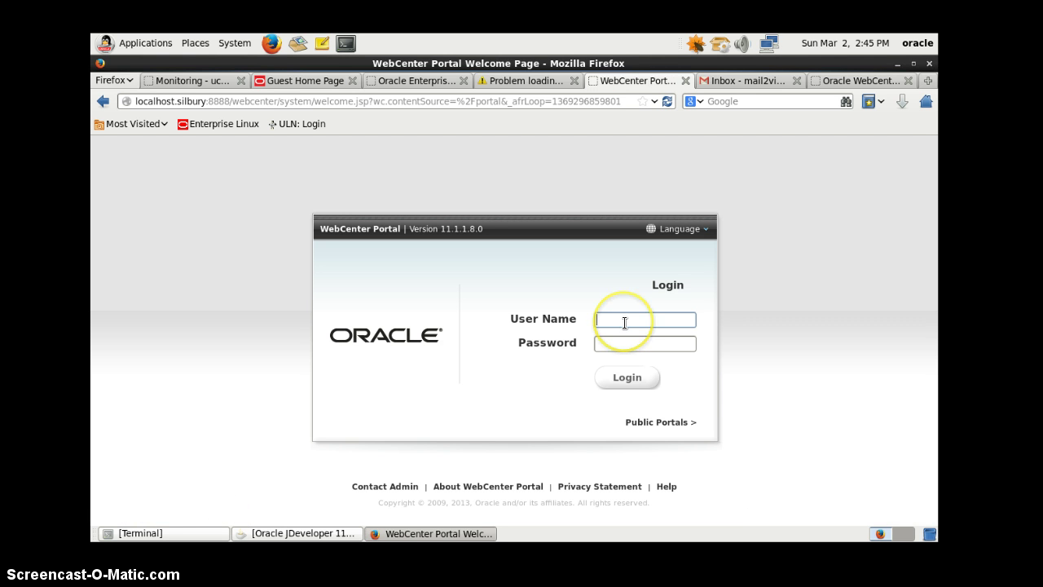
pyautogui.press('Tab')
pyautogui.press('Return')
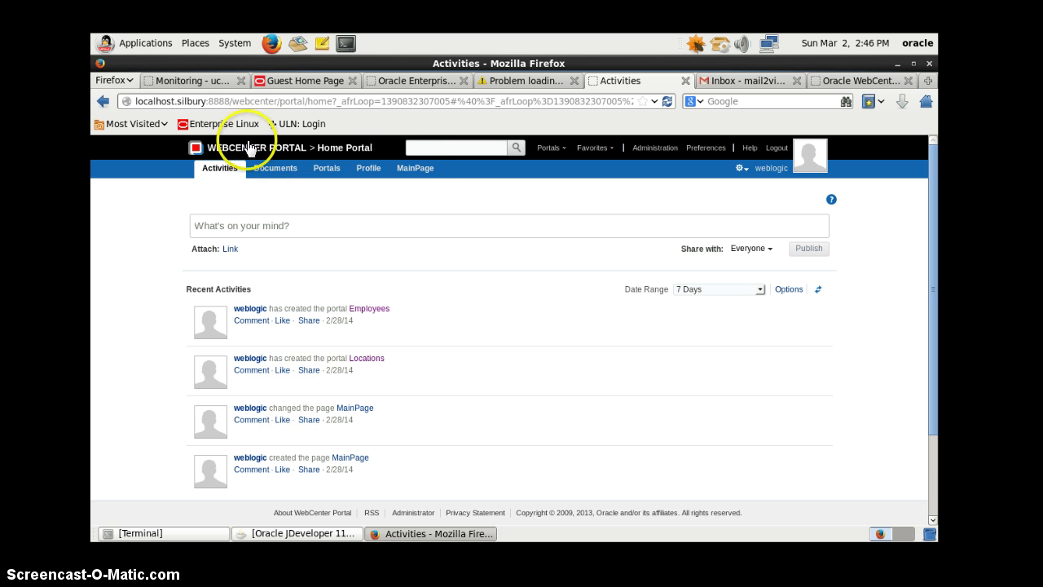
# Review the Employees and Locations portals in the Portals list, then go to Administration
pyautogui.click(331, 174)
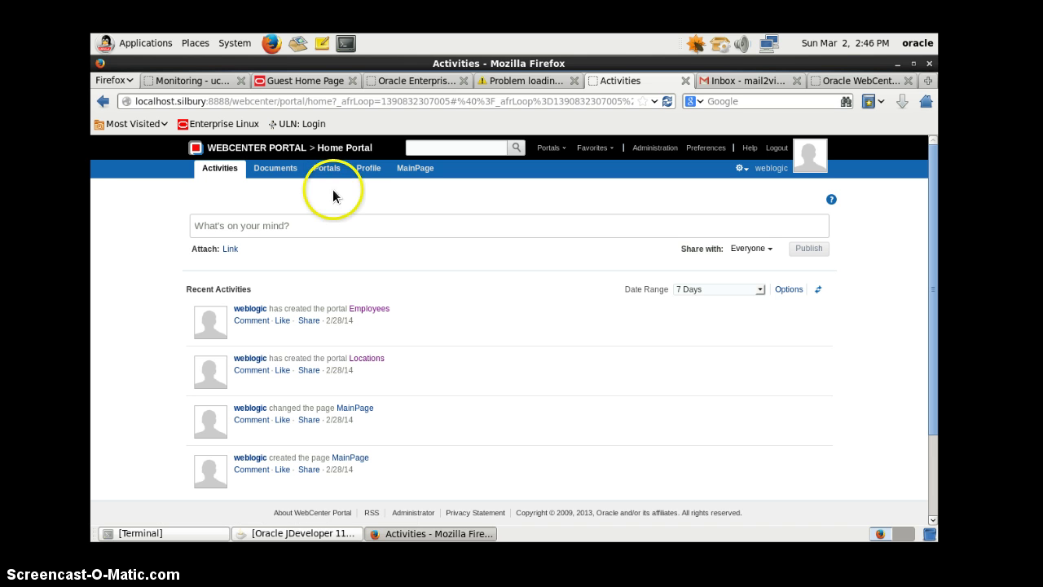
pyautogui.click(327, 176)
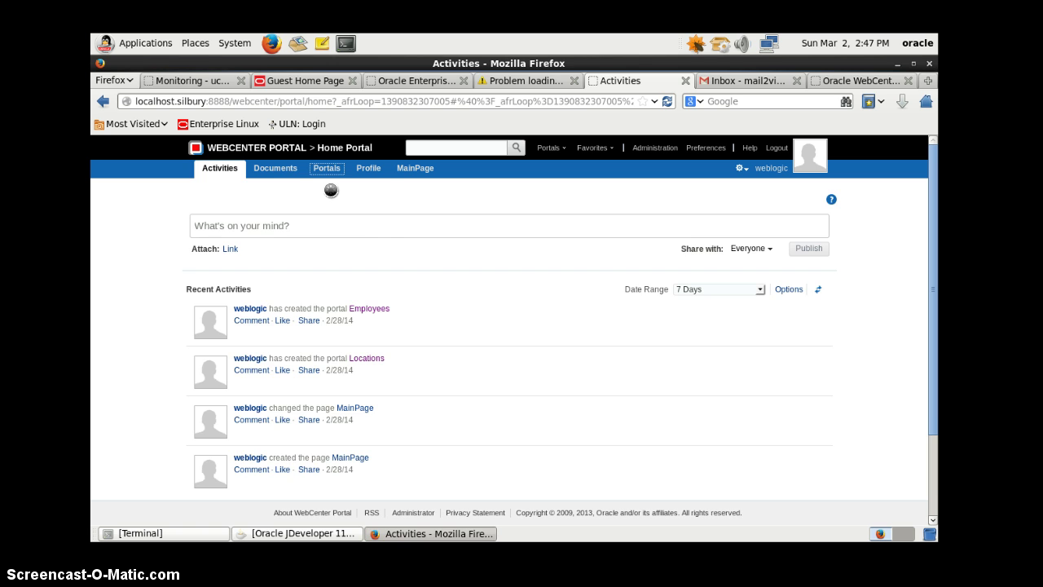
pyautogui.click(398, 227)
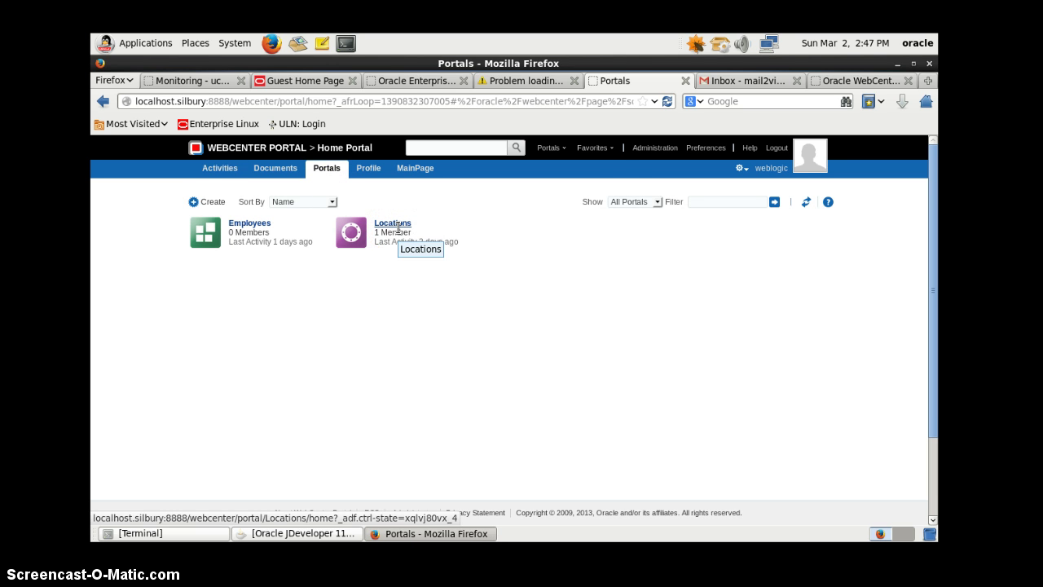
pyautogui.click(653, 149)
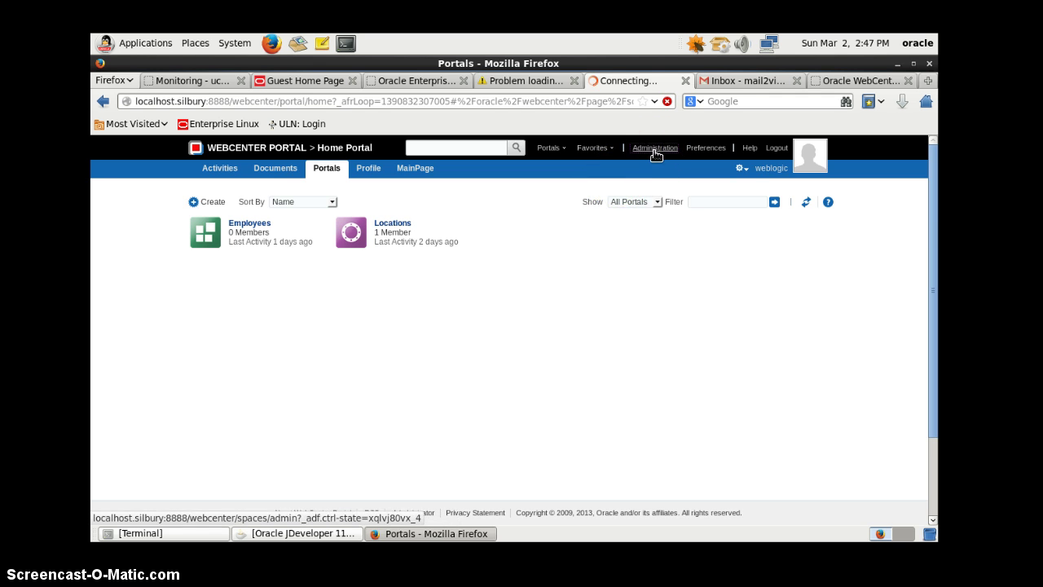
pyautogui.click(366, 302)
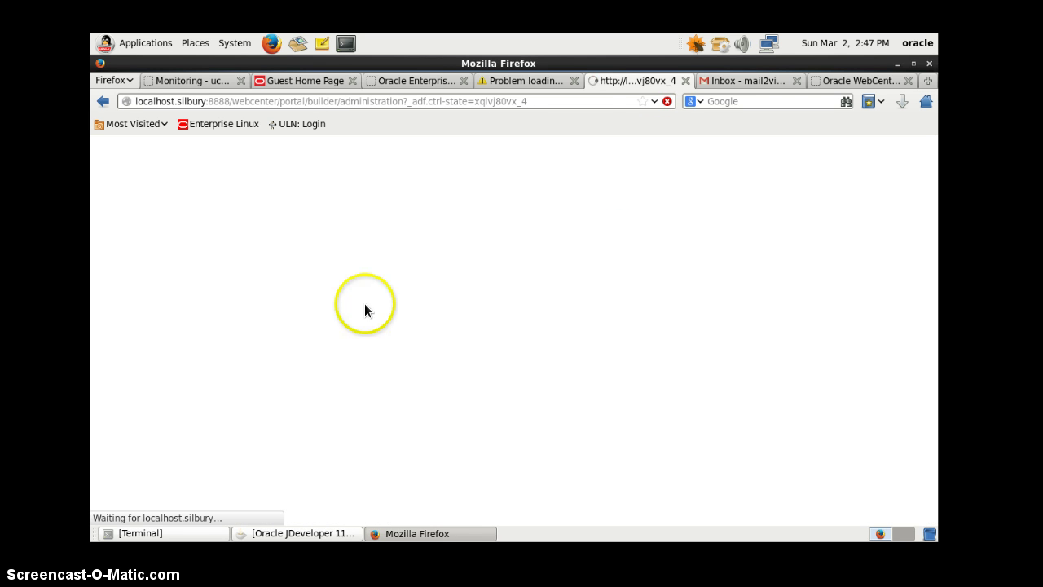
# Start a new portal based on the basic Portal template
pyautogui.click(186, 456)
pyautogui.click(222, 316)
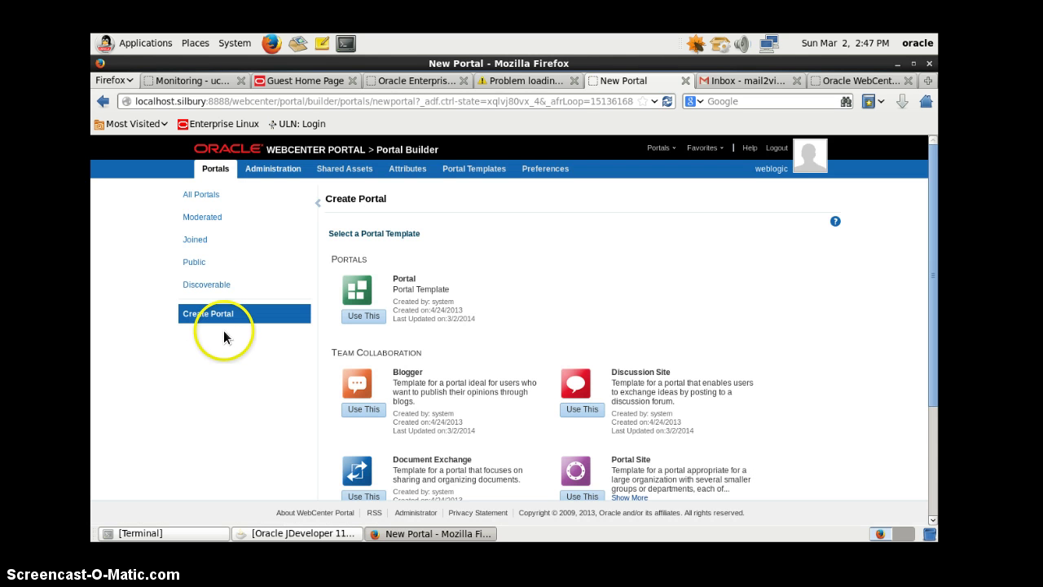
pyautogui.click(359, 316)
# Title the portal DemoPortal1 and scroll down to the Public access options
pyautogui.click(430, 281)
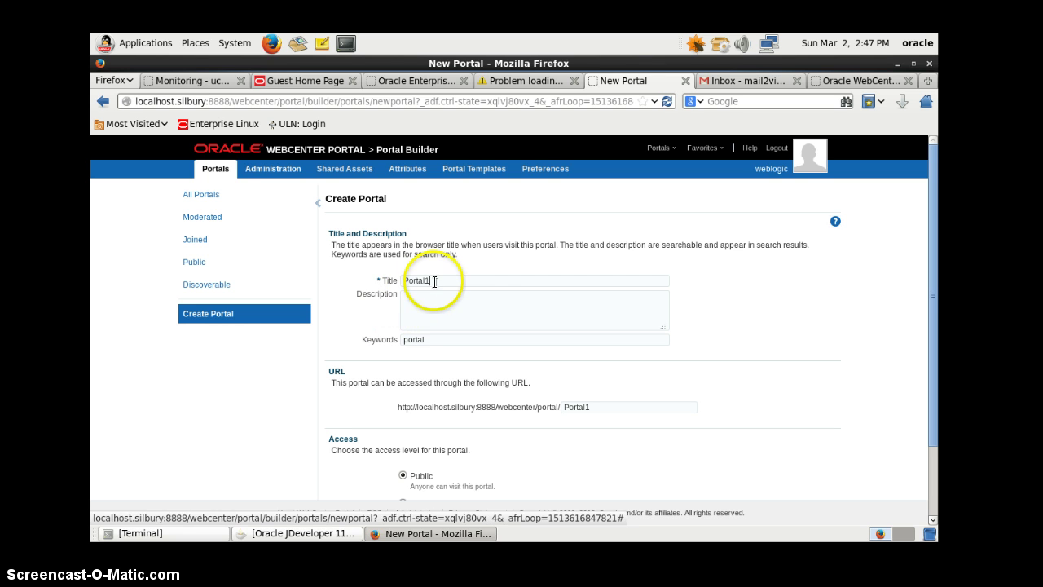
pyautogui.doubleClick(416, 280)
pyautogui.write('Demp')
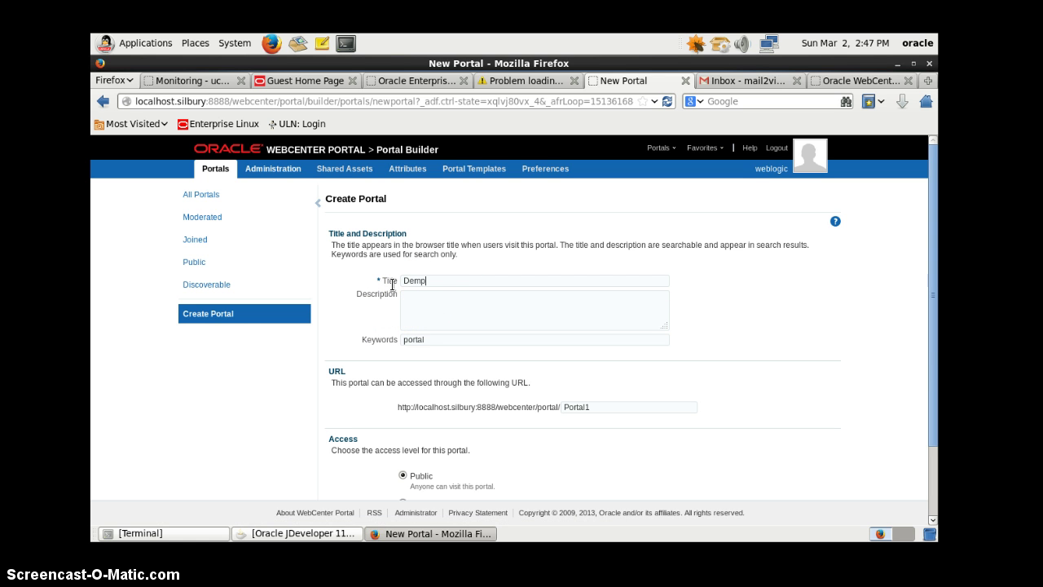
pyautogui.press('BackSpace')
pyautogui.write('O')
pyautogui.press('BackSpace')
pyautogui.write('oPo')
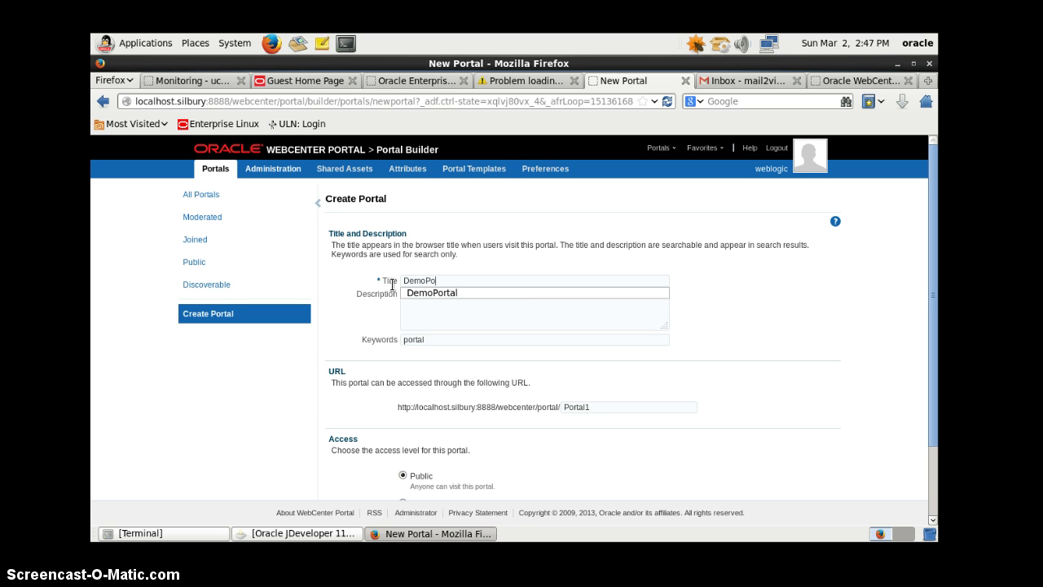
pyautogui.press('Down')
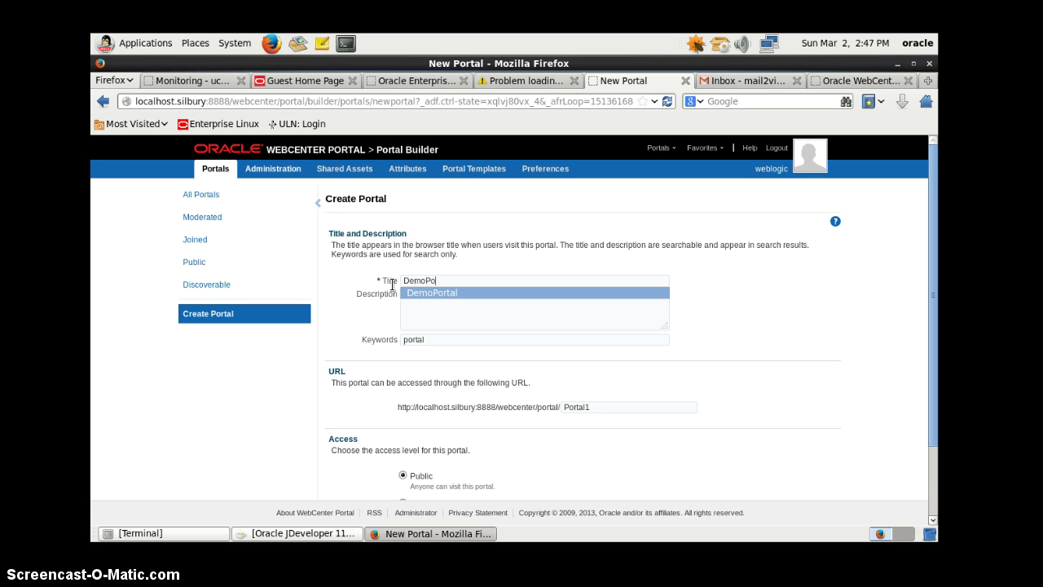
pyautogui.press('Return')
pyautogui.write('1')
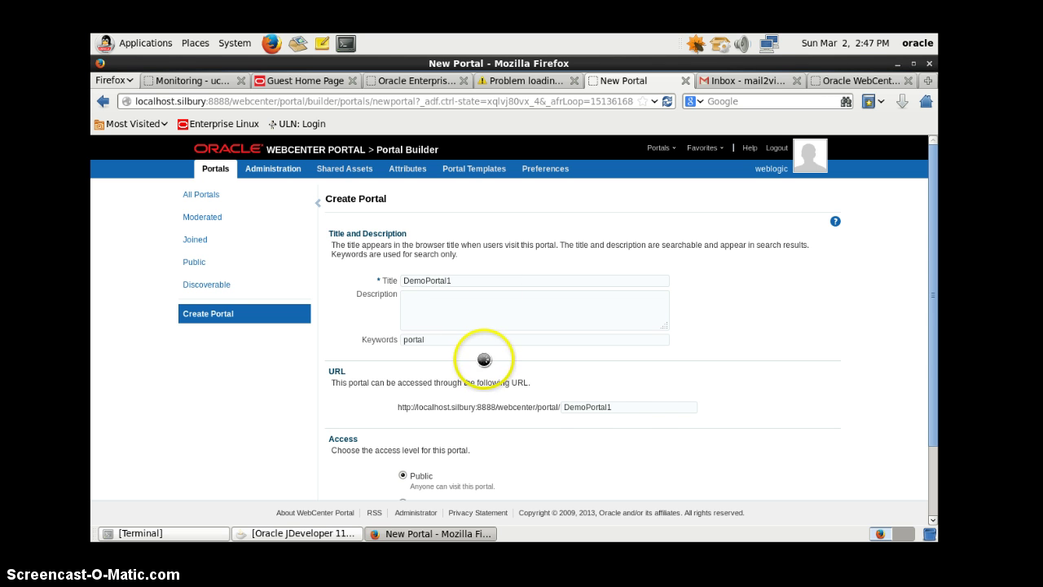
pyautogui.scroll(-2, 603, 383)
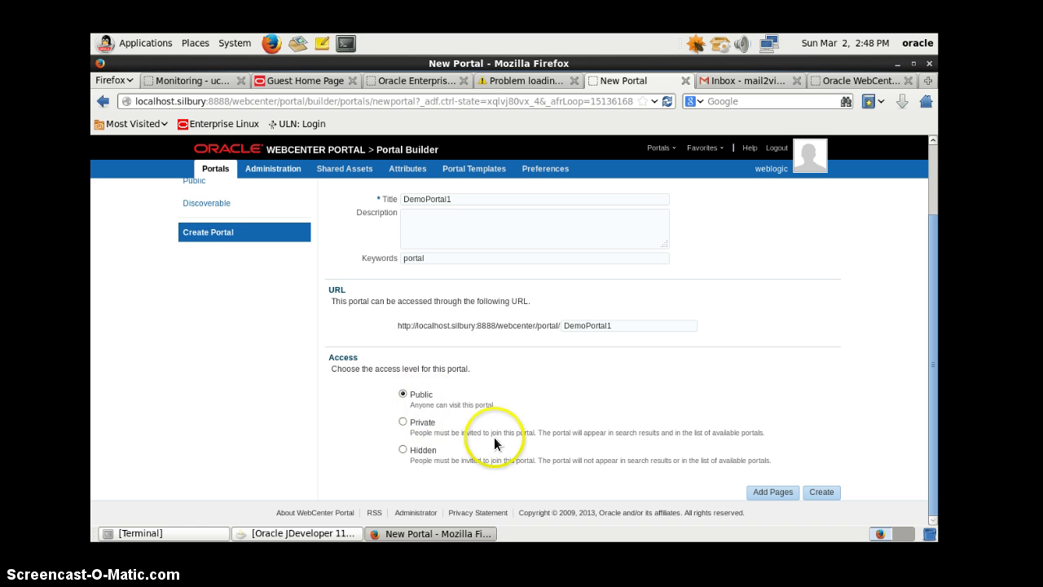
# Create DemoPortal1, then open its administration Pages list showing only Home
pyautogui.click(813, 492)
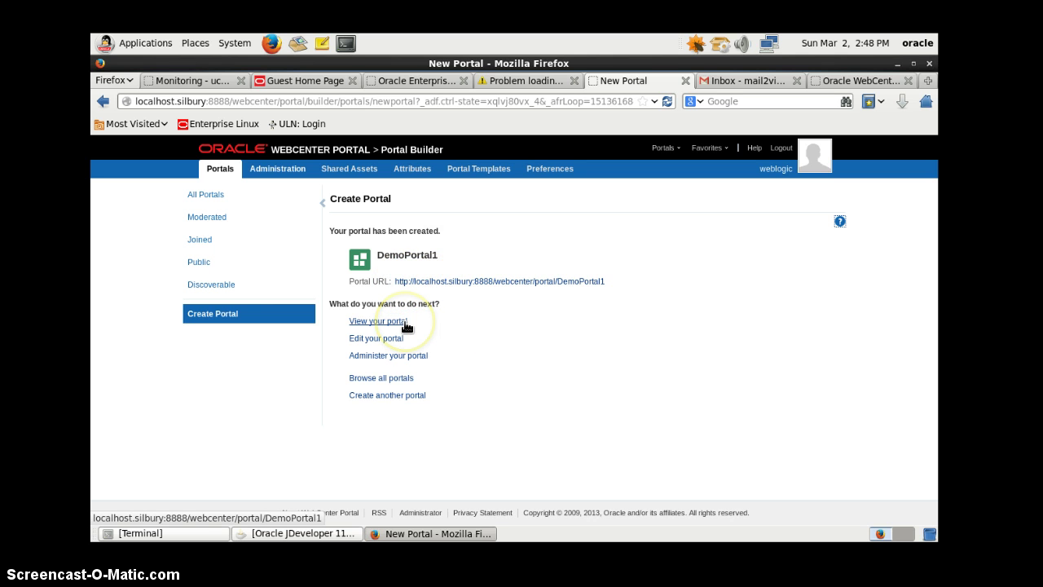
pyautogui.click(401, 355)
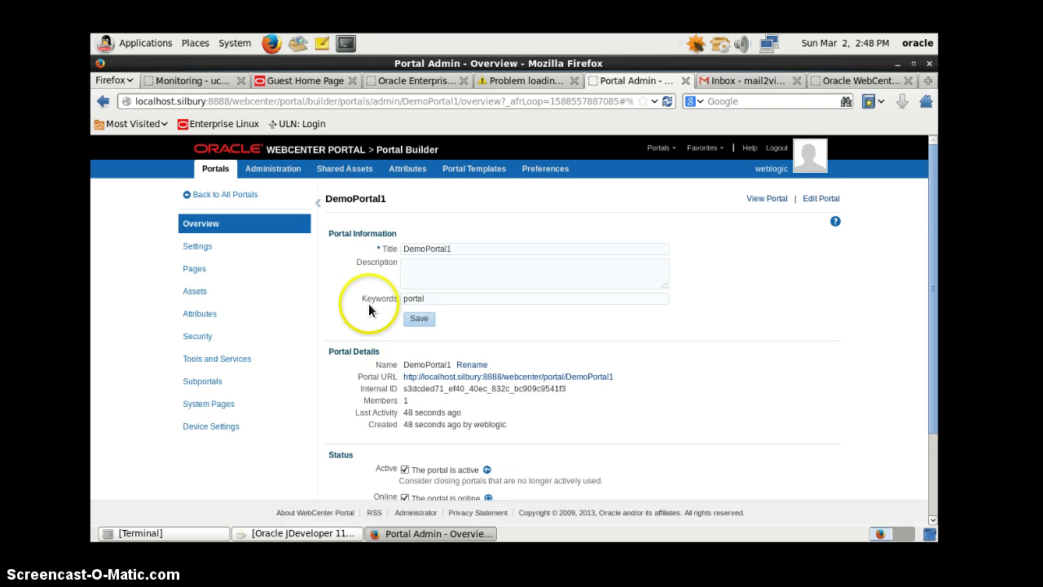
pyautogui.scroll(-3, 495, 348)
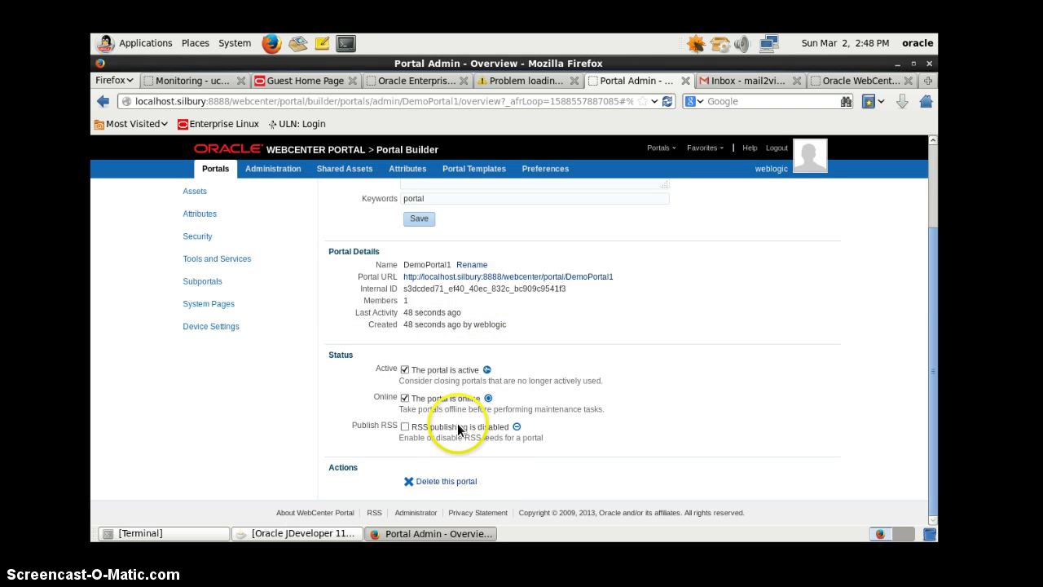
pyautogui.scroll(3, 440, 391)
pyautogui.click(195, 269)
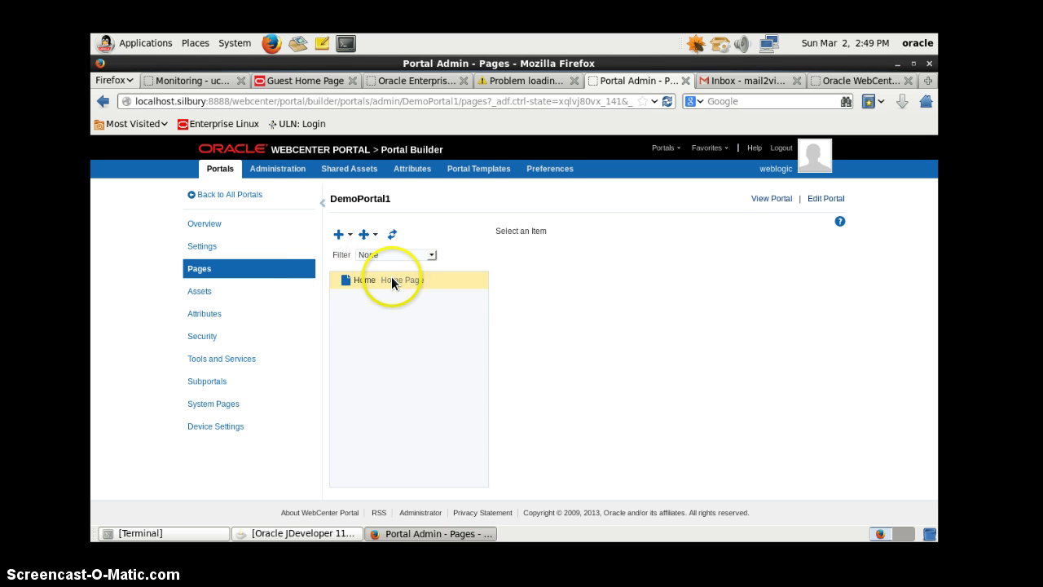
# Start adding a new page using the Left Narrow page style
pyautogui.click(350, 235)
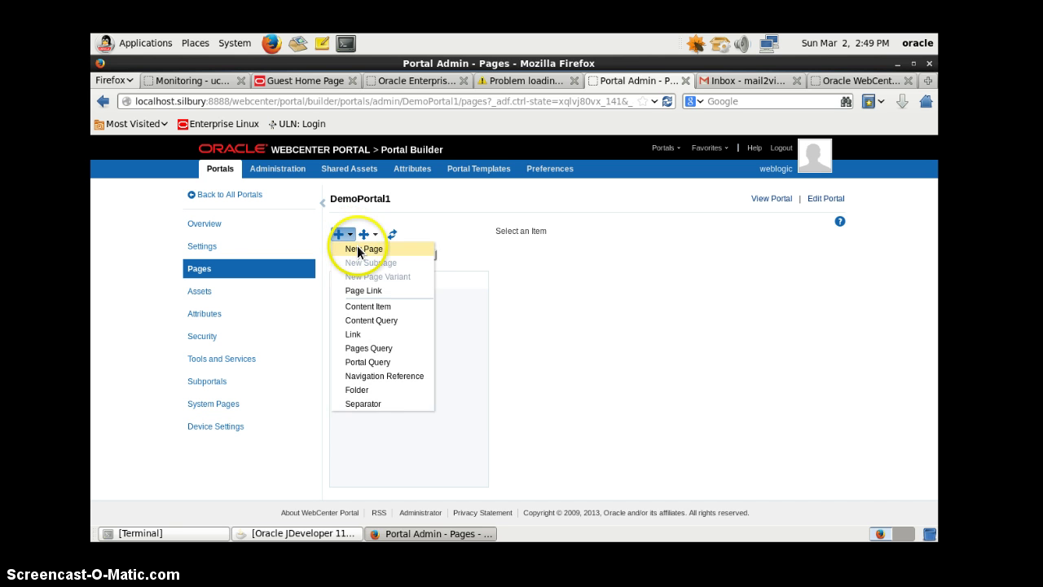
pyautogui.click(356, 246)
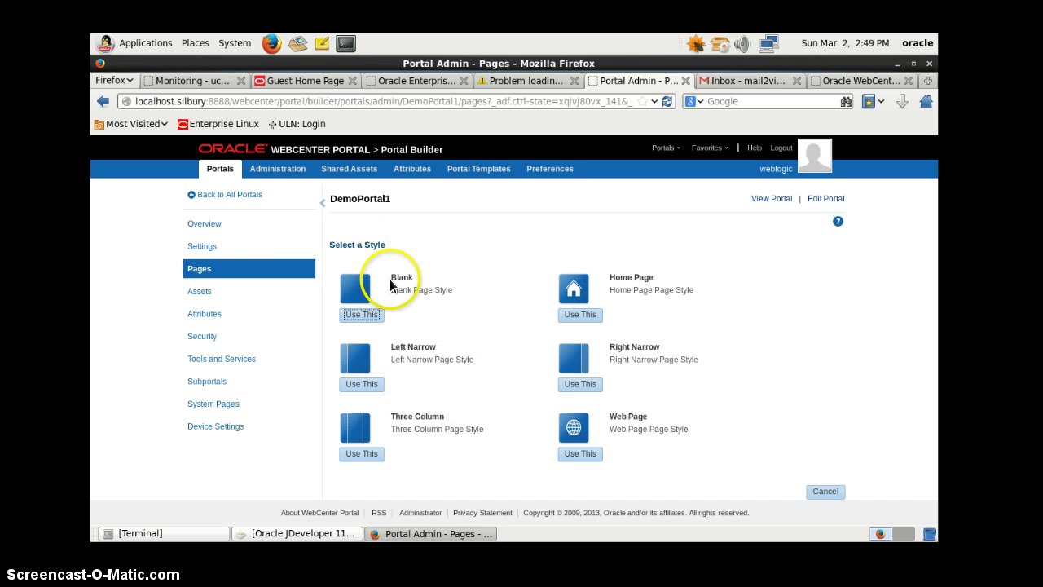
pyautogui.click(368, 384)
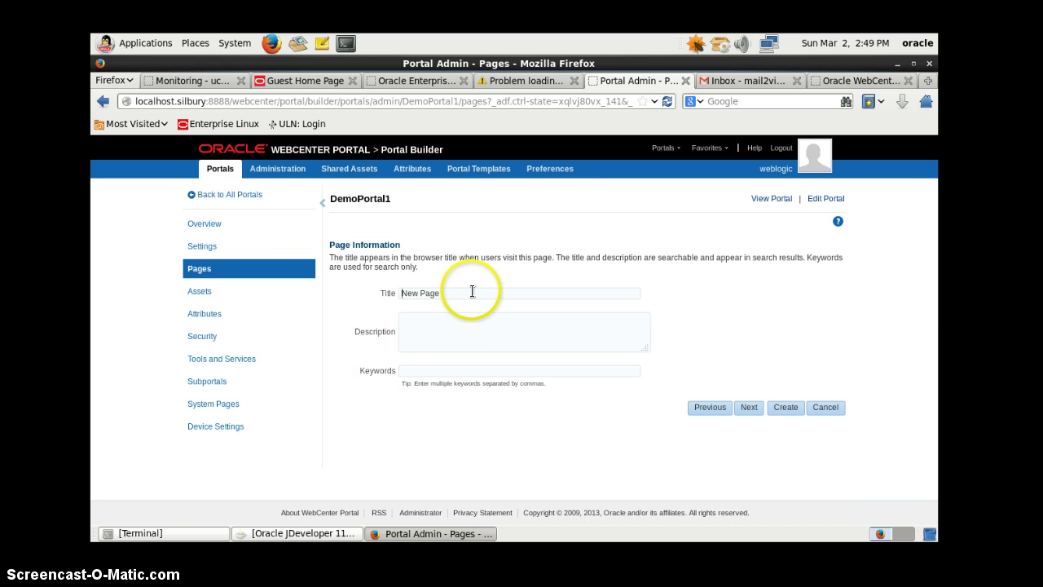
# Create the page titled 'Employee' with description 'This will display employee'
pyautogui.write('>emp')
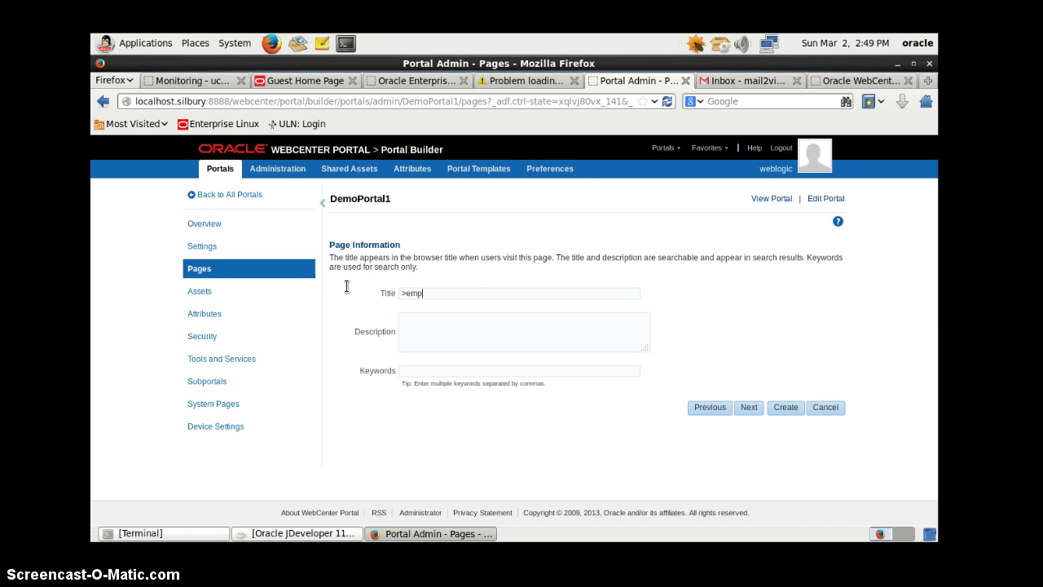
pyautogui.press('BackSpace')
pyautogui.press('BackSpace')
pyautogui.write('Emplpo')
pyautogui.press('BackSpace')
pyautogui.press('BackSpace')
pyautogui.click(432, 330)
pyautogui.write('>Thi')
pyautogui.press('BackSpace')
pyautogui.press('BackSpace')
pyautogui.press('BackSpace')
pyautogui.press('BackSpace')
pyautogui.write('This will display employee')
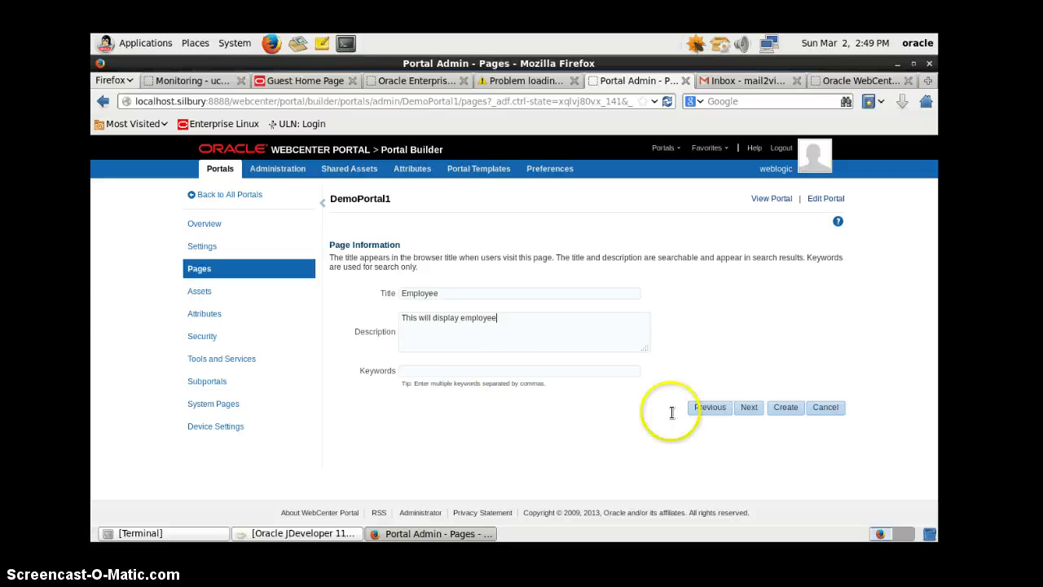
pyautogui.click(769, 409)
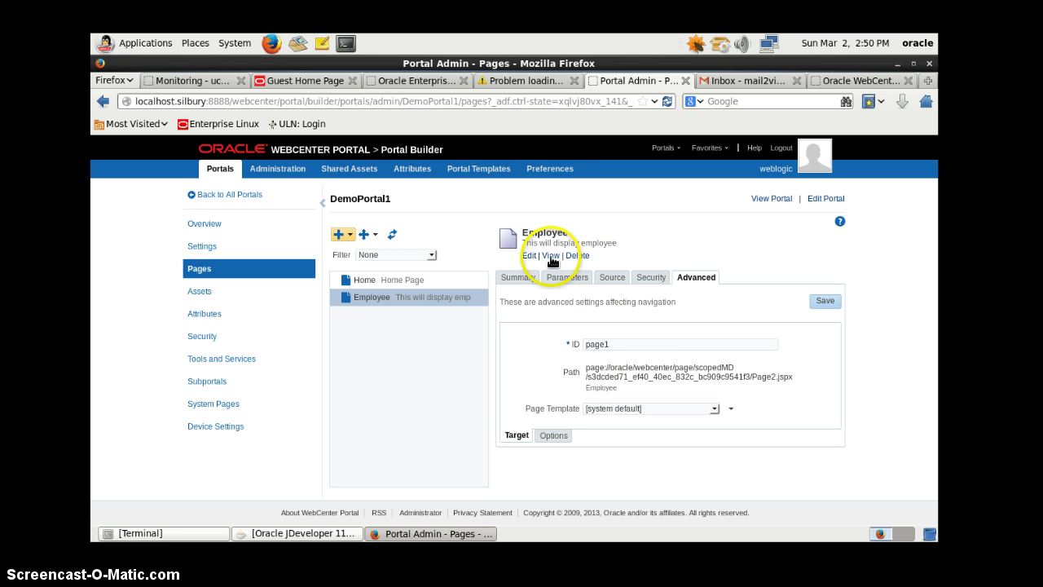
# In Shared Assets > Data Controls, create SQL data control EmployeeSQLDC and continue to its settings
pyautogui.click(372, 174)
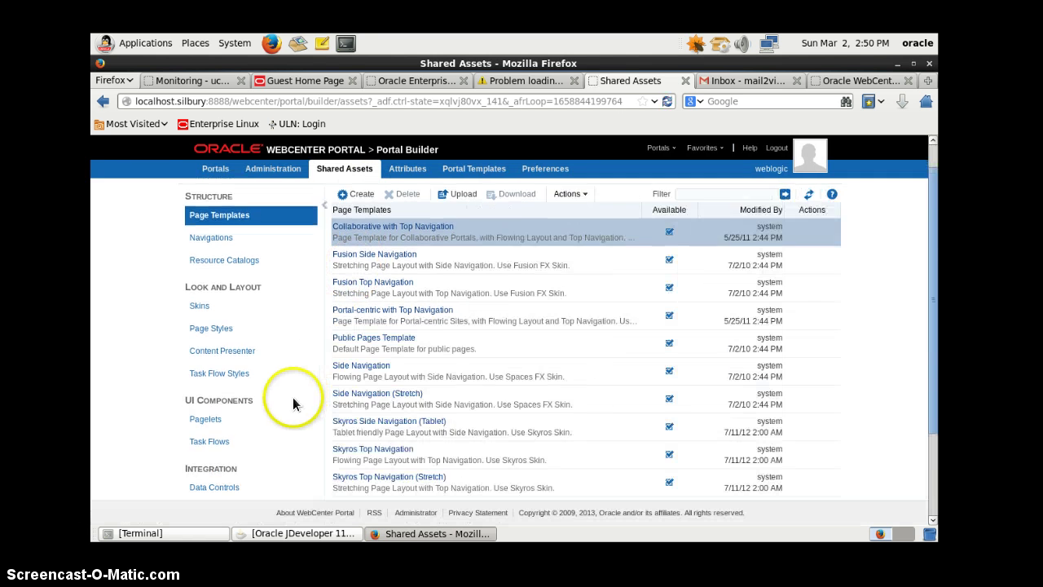
pyautogui.scroll(-3, 244, 407)
pyautogui.click(218, 386)
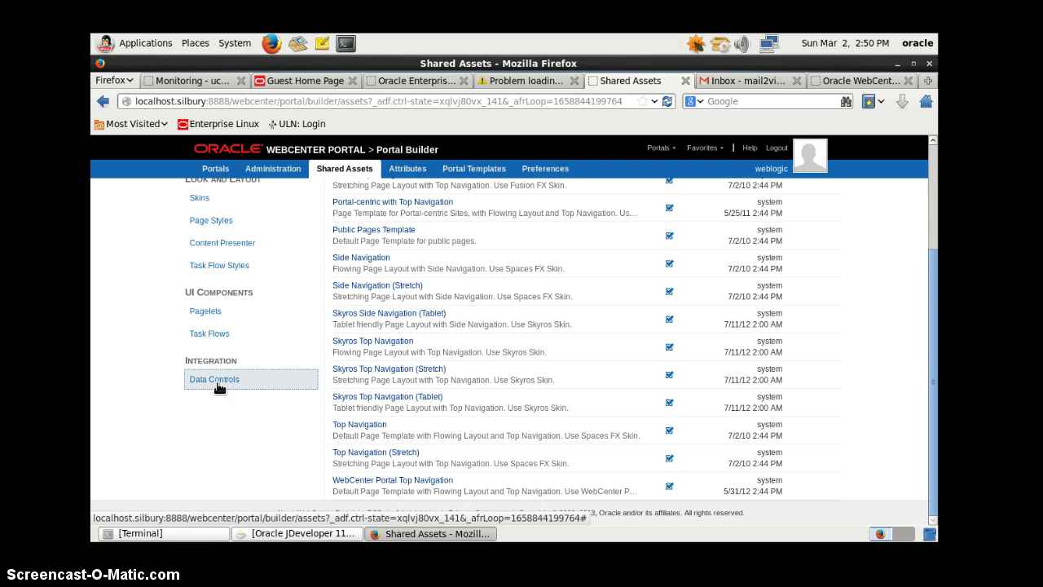
pyautogui.click(358, 198)
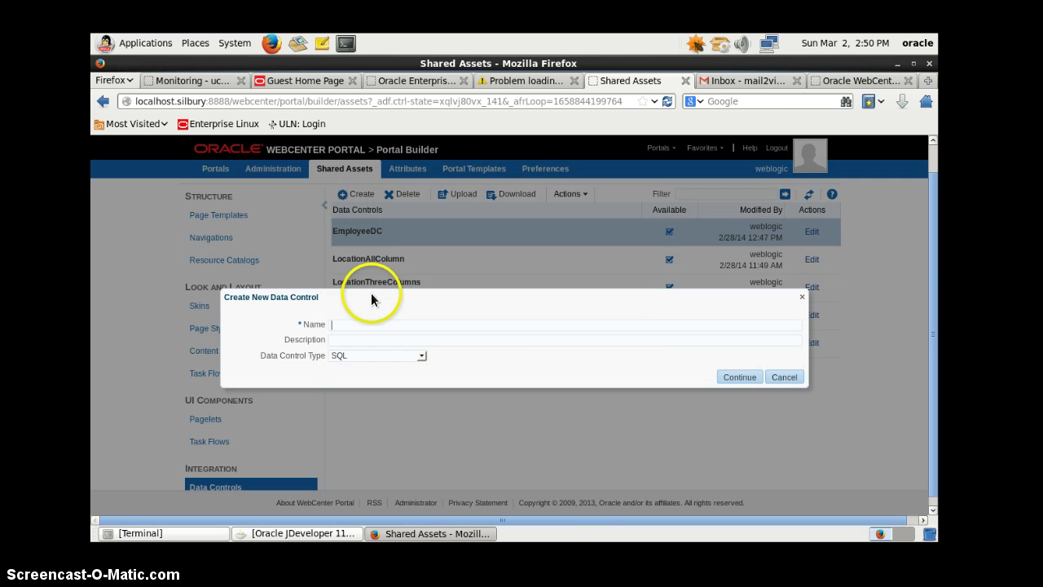
pyautogui.write('c')
pyautogui.press('BackSpace')
pyautogui.write('EmployeeSQLDC')
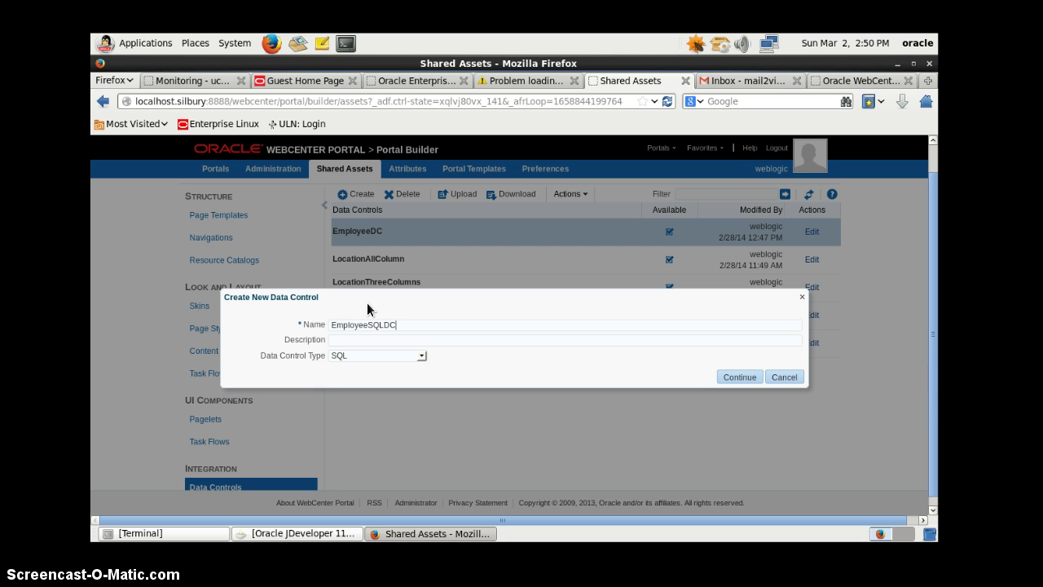
pyautogui.click(738, 376)
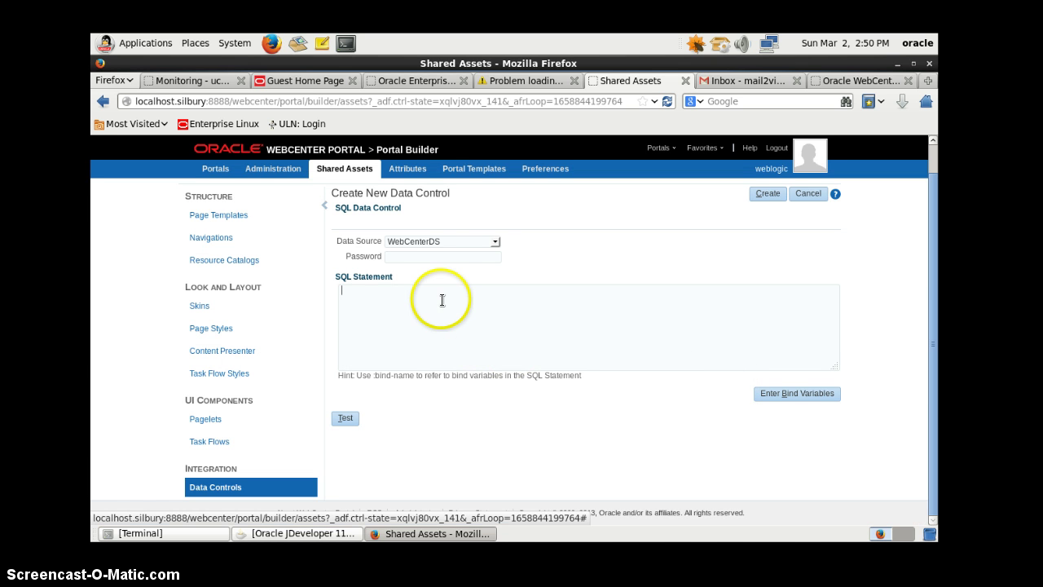
# Show the Data Source list with WebCenterDS, mds-owsm and mds-SpacesDS
pyautogui.click(485, 243)
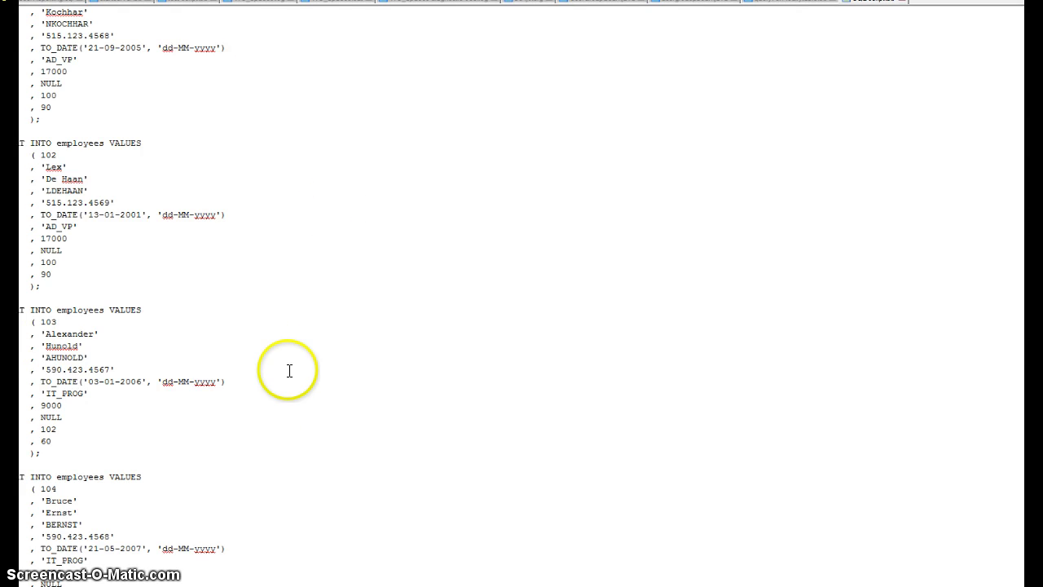
pyautogui.scroll(5, 126, 48)
pyautogui.scroll(12, 766, 337)
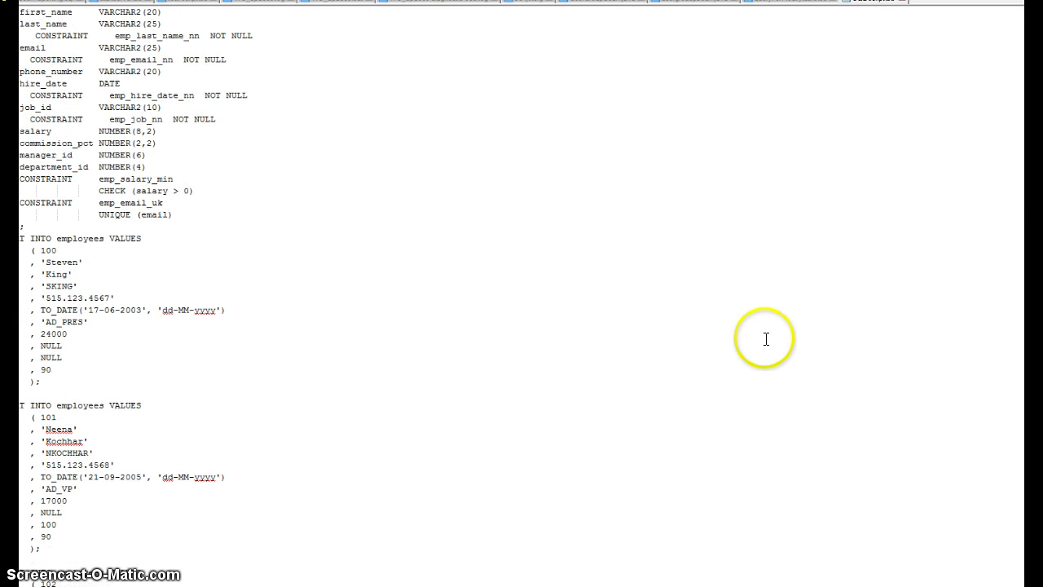
pyautogui.scroll(20, 762, 338)
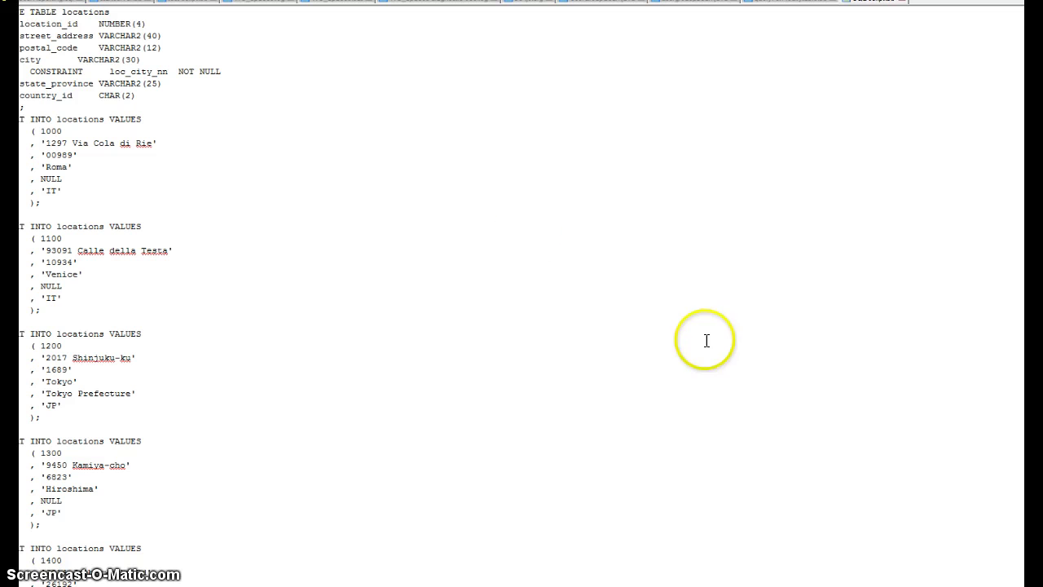
pyautogui.moveTo(974, 488); pyautogui.dragTo(722, 459)
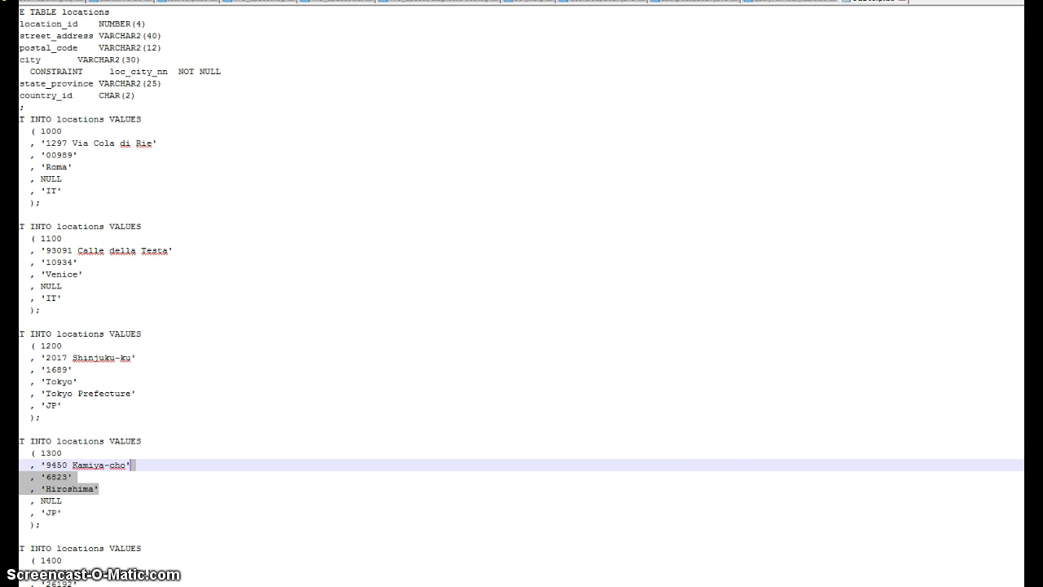
pyautogui.scroll(-7, 188, 145)
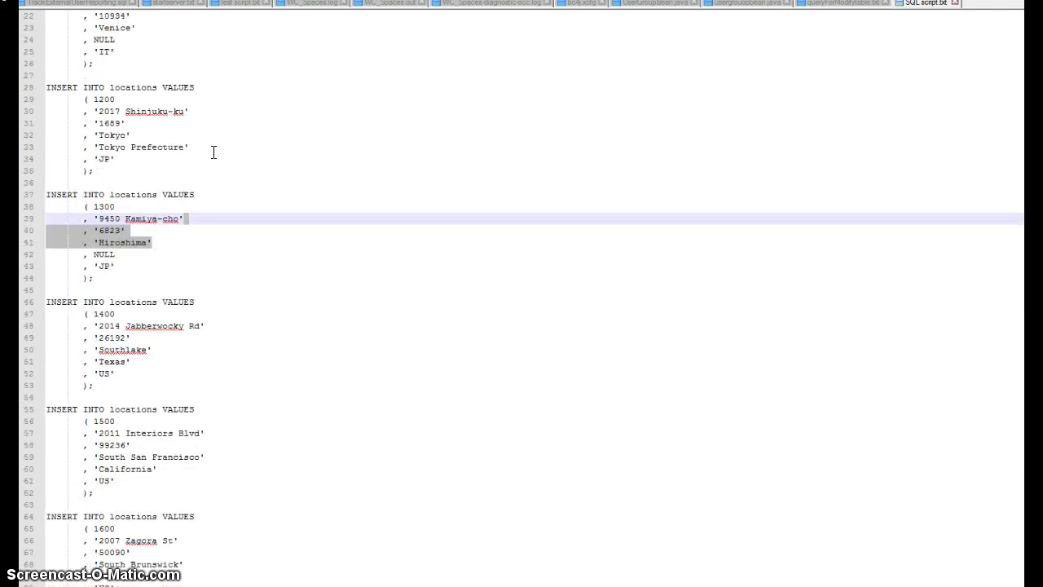
pyautogui.scroll(7, 214, 153)
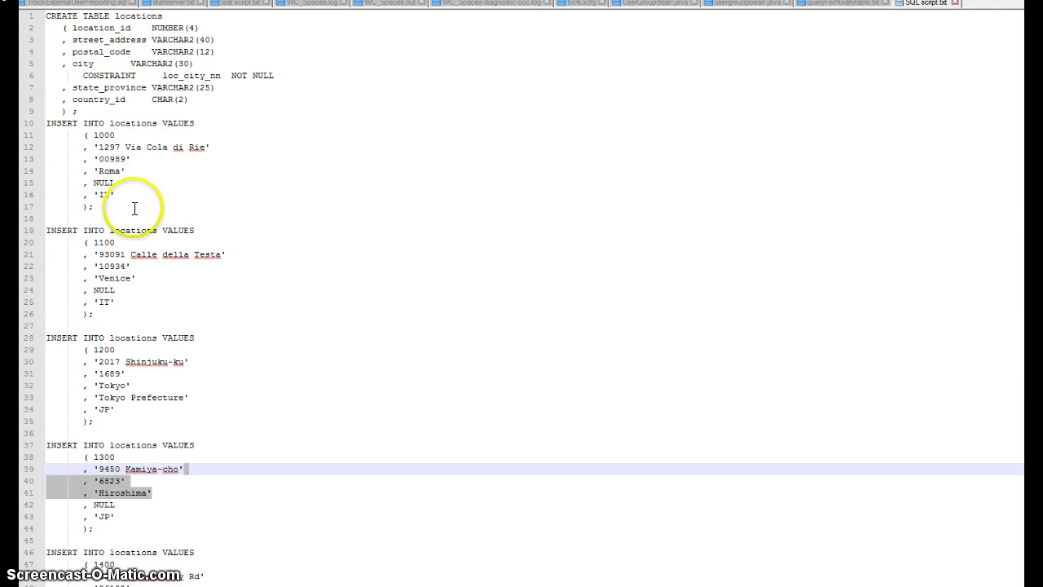
pyautogui.scroll(-17, 158, 272)
pyautogui.scroll(-8, 156, 272)
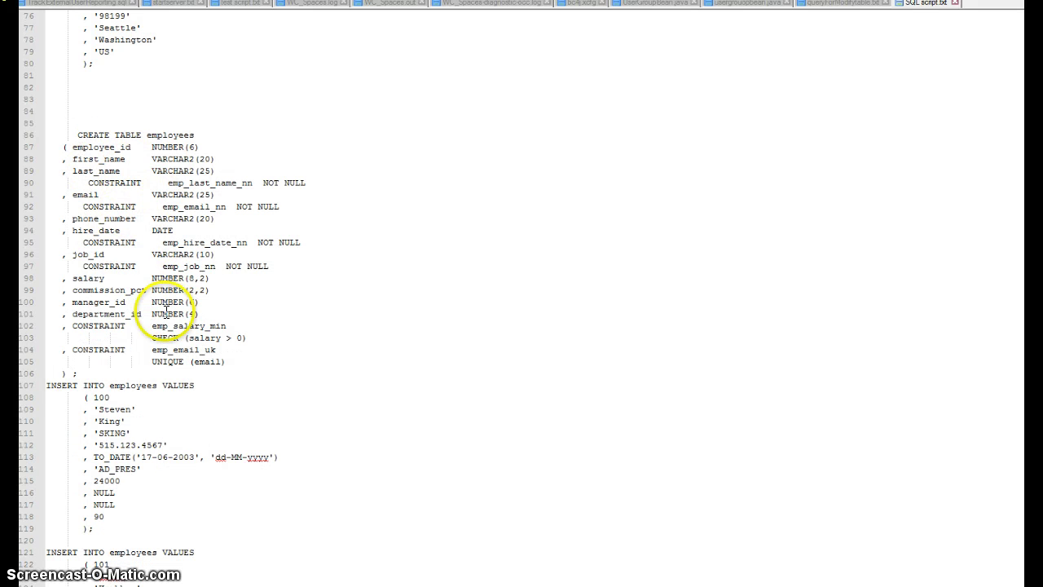
pyautogui.scroll(-3, 138, 289)
pyautogui.scroll(-13, 177, 357)
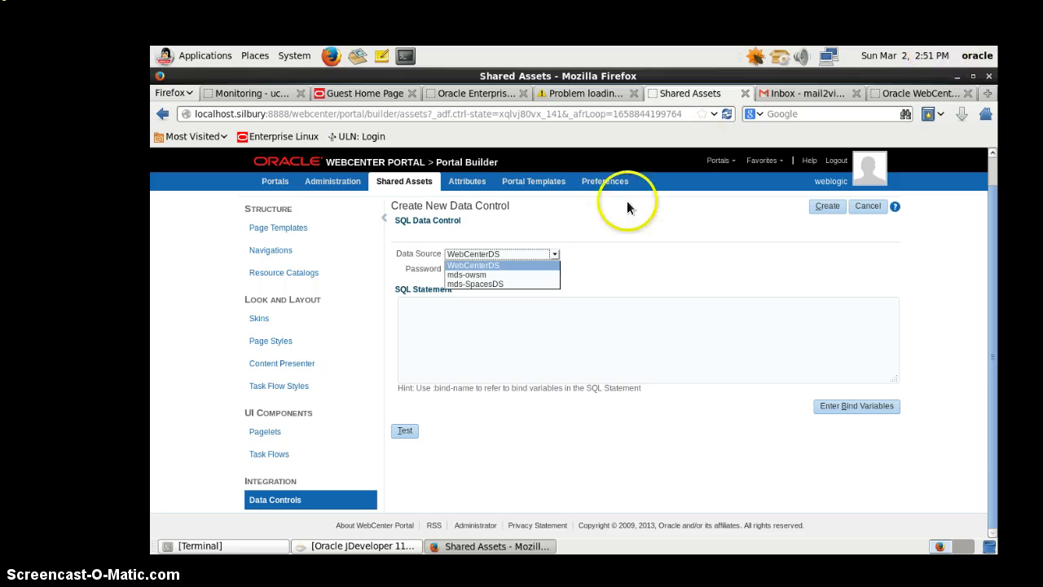
# Choose WebCenterDS as the data source and enter its password
pyautogui.click(527, 266)
pyautogui.click(511, 303)
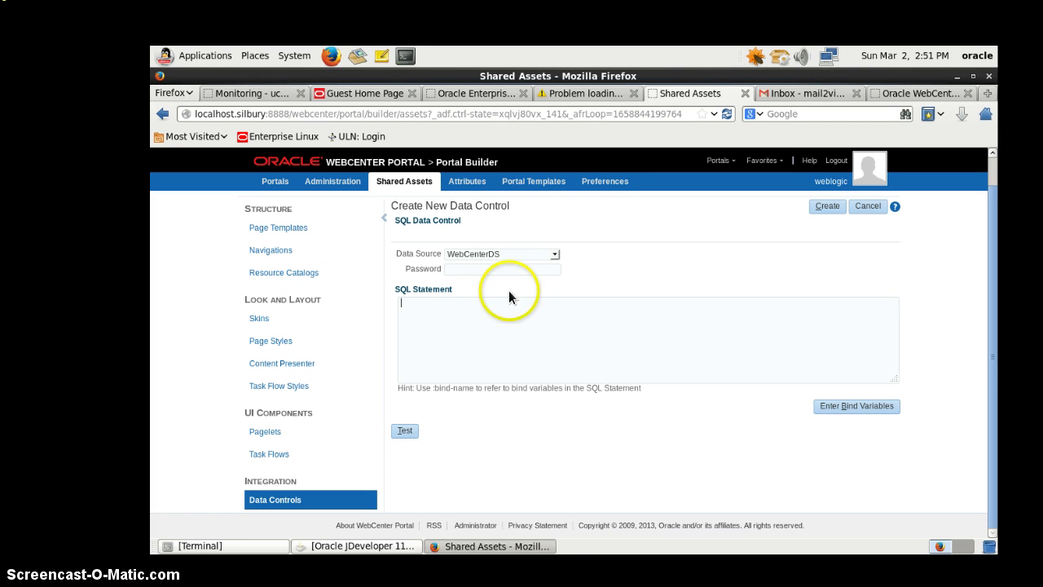
pyautogui.write('•••')
# Enter 'select * from Employees', test it to see employee rows, and create the data control
pyautogui.click(495, 302)
pyautogui.write('select')
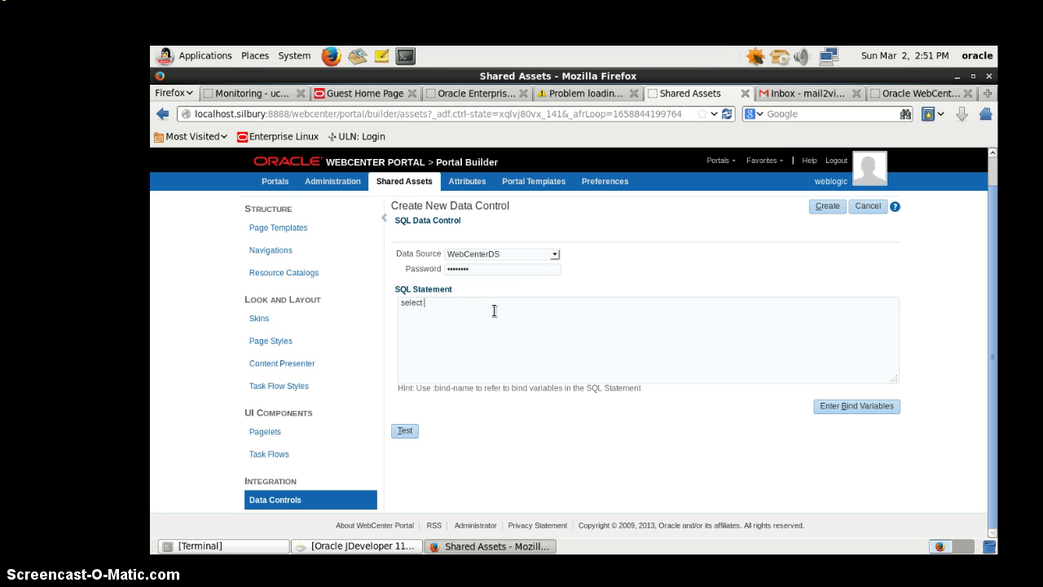
pyautogui.write(' * from Employees')
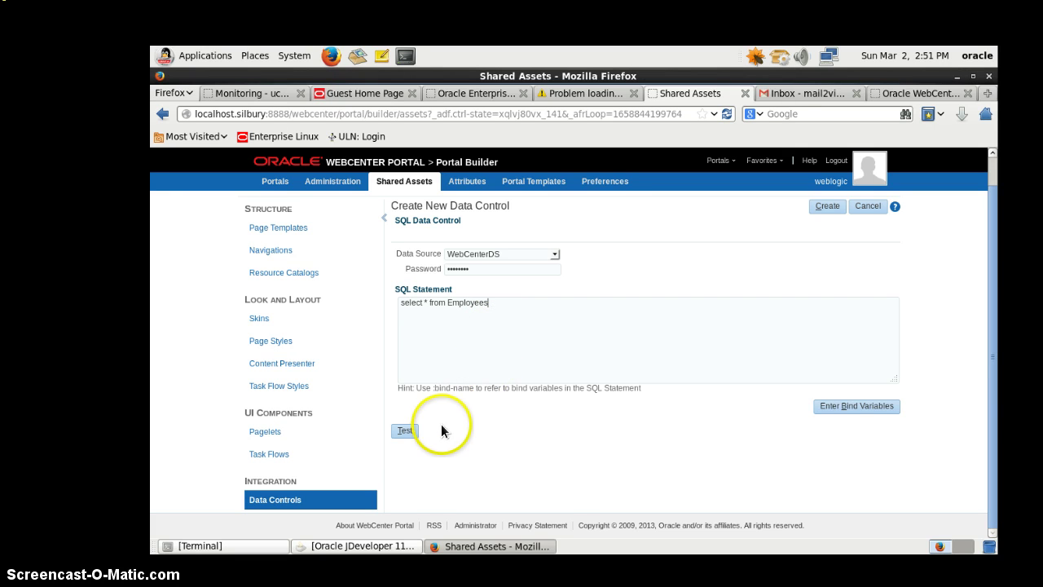
pyautogui.click(408, 433)
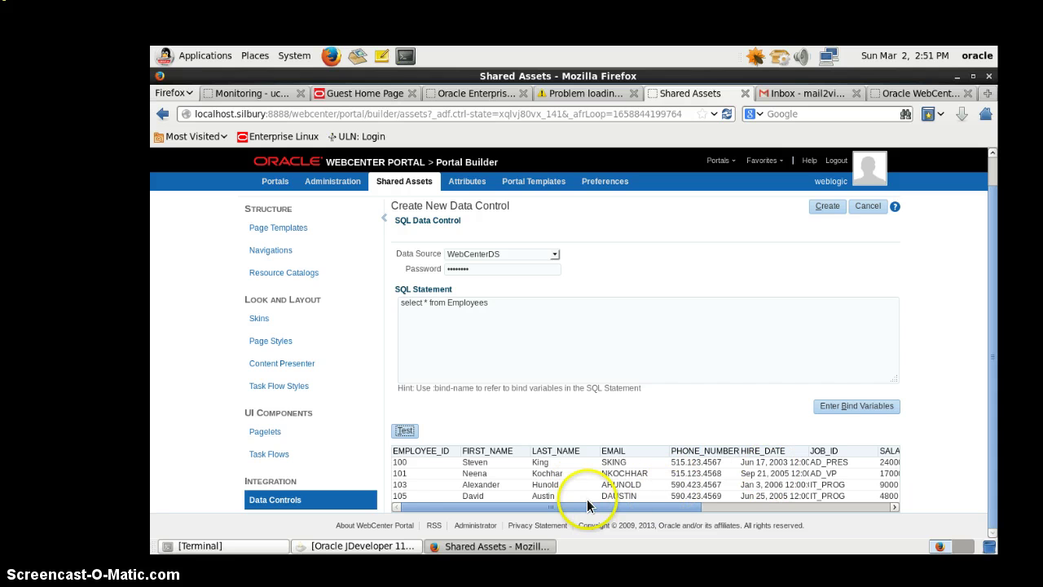
pyautogui.click(828, 209)
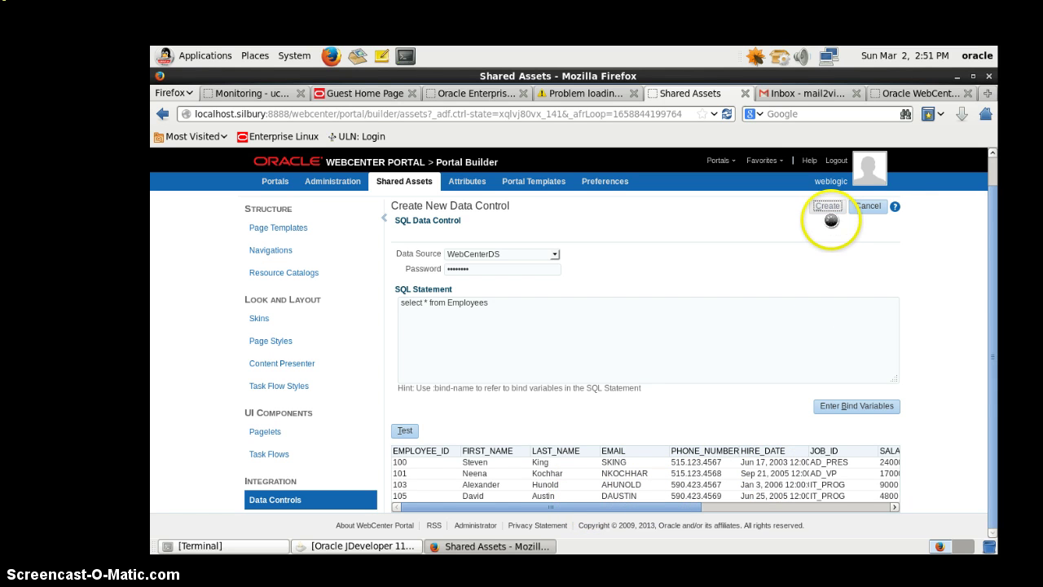
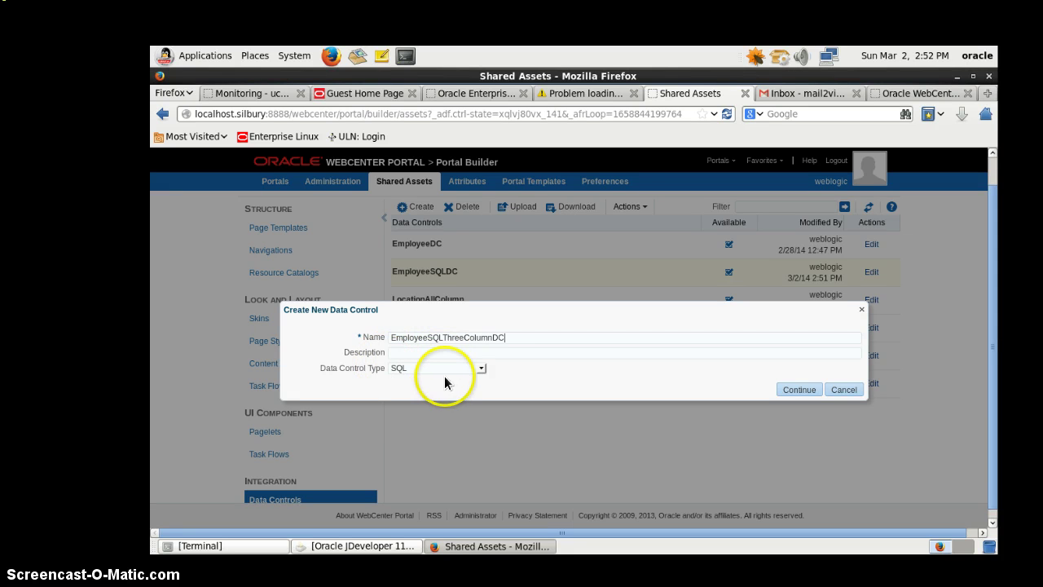
# Choose SQL as the data control type and enter the WebCenterDS password
pyautogui.click(444, 369)
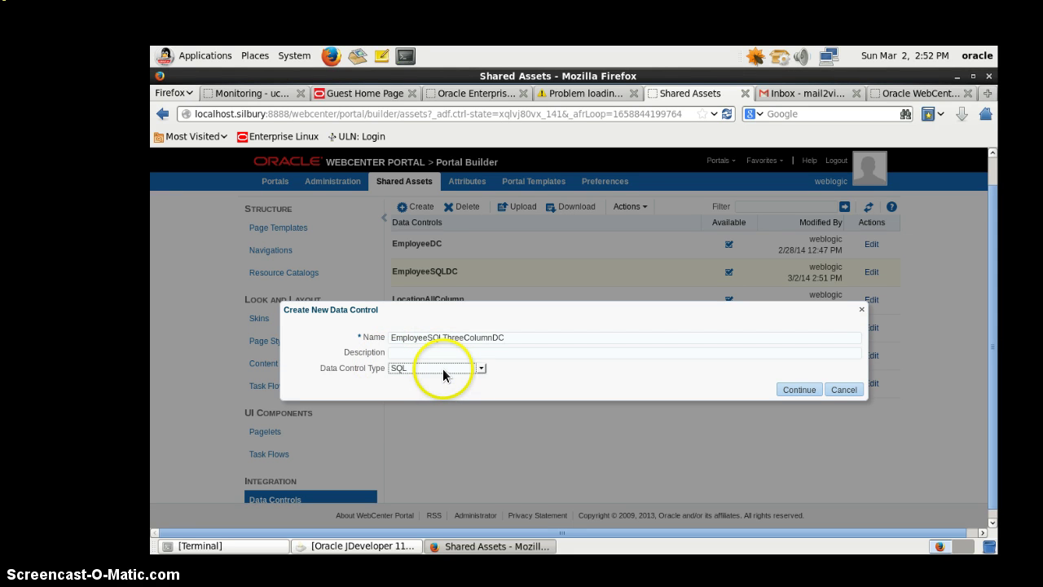
pyautogui.click(442, 368)
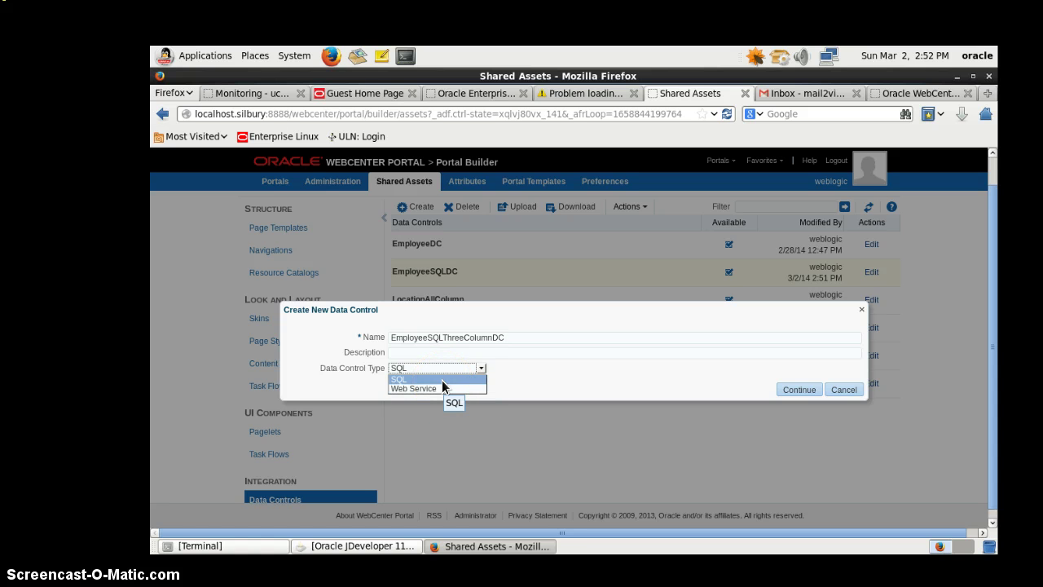
pyautogui.click(529, 380)
pyautogui.click(798, 388)
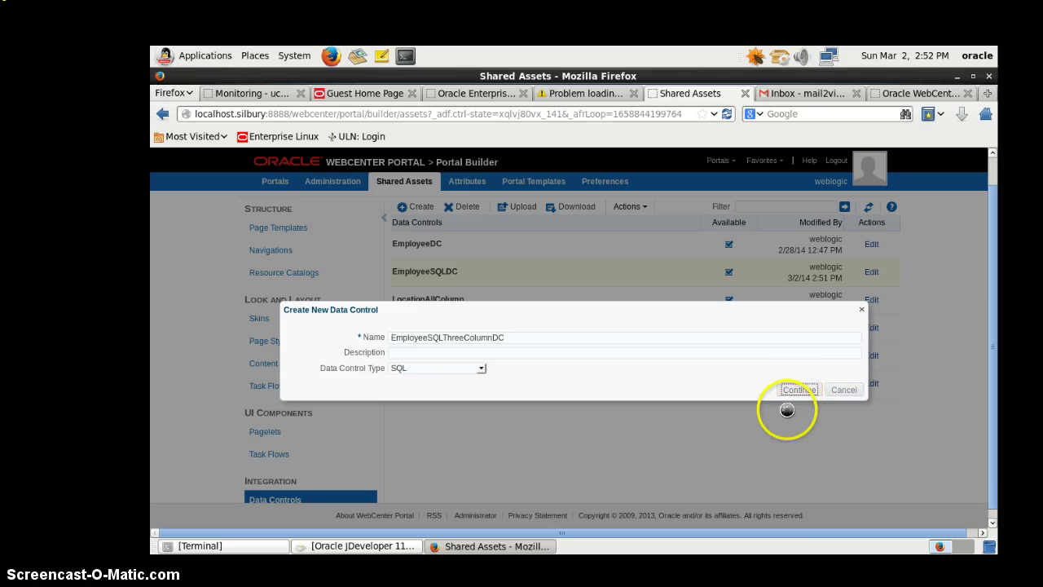
pyautogui.click(511, 272)
pyautogui.write('we')
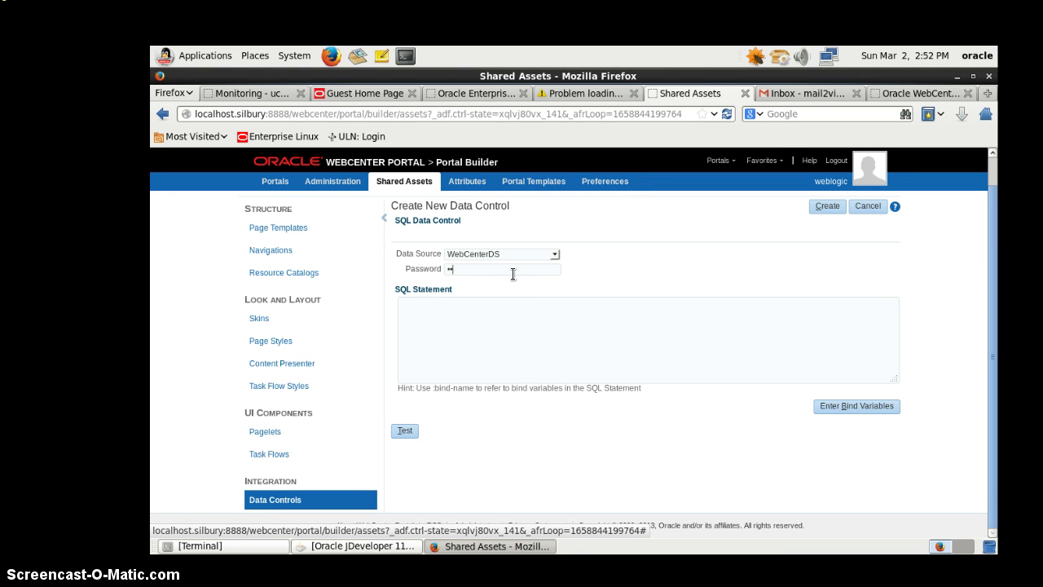
# Query employee_id, first_name and last_name from employees and test the three-column result
pyautogui.click(537, 324)
pyautogui.write('select * from employees')
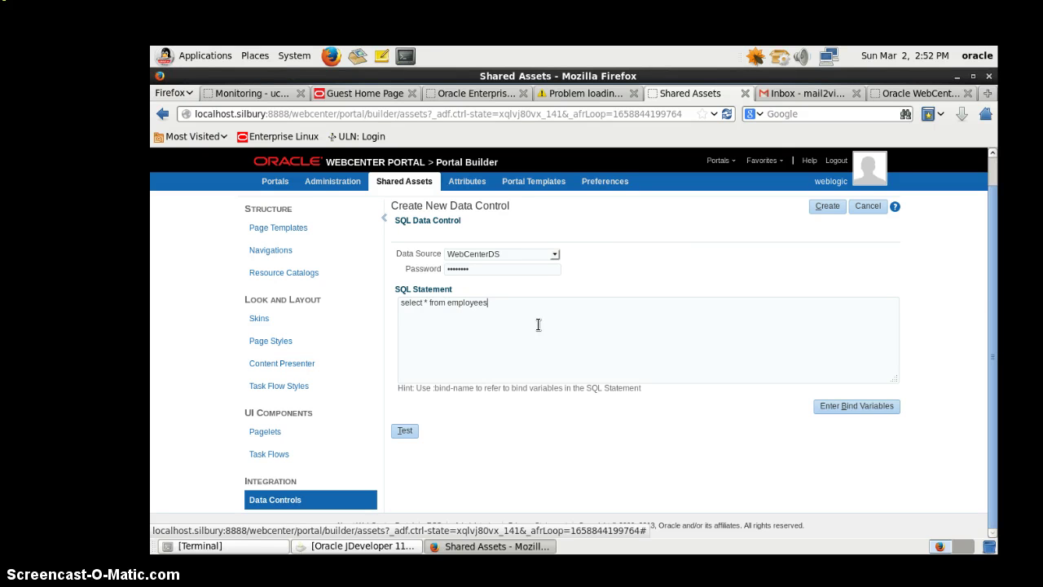
pyautogui.click(405, 430)
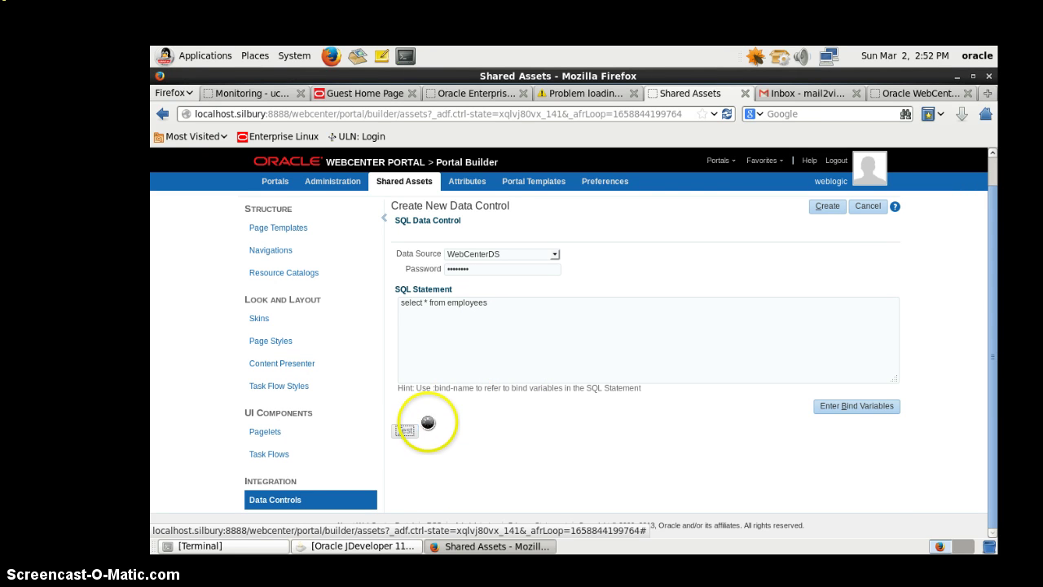
pyautogui.click(450, 302)
pyautogui.press('BackSpace')
pyautogui.write('empl')
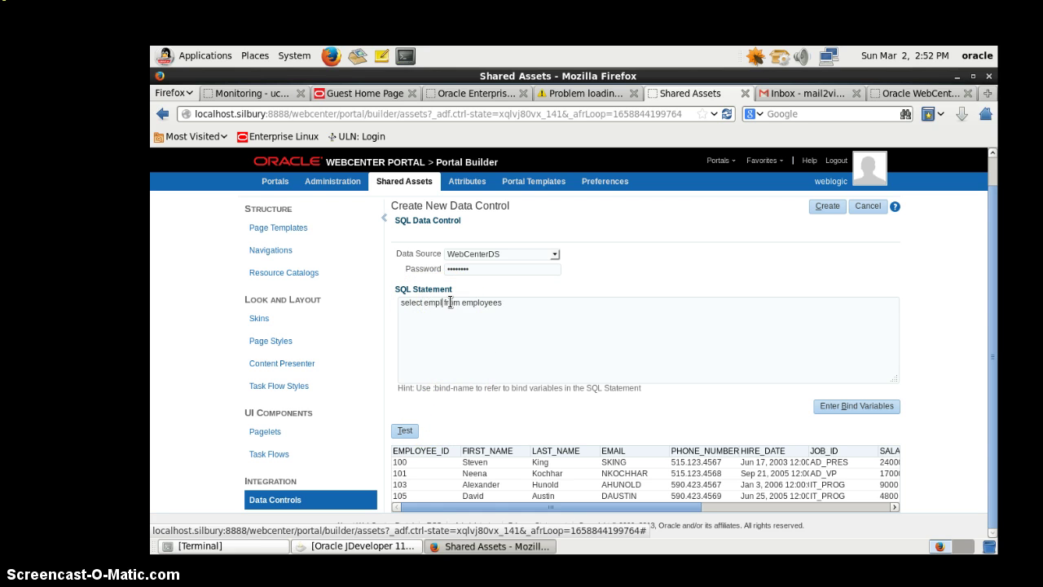
pyautogui.write('oyee_id,first_name')
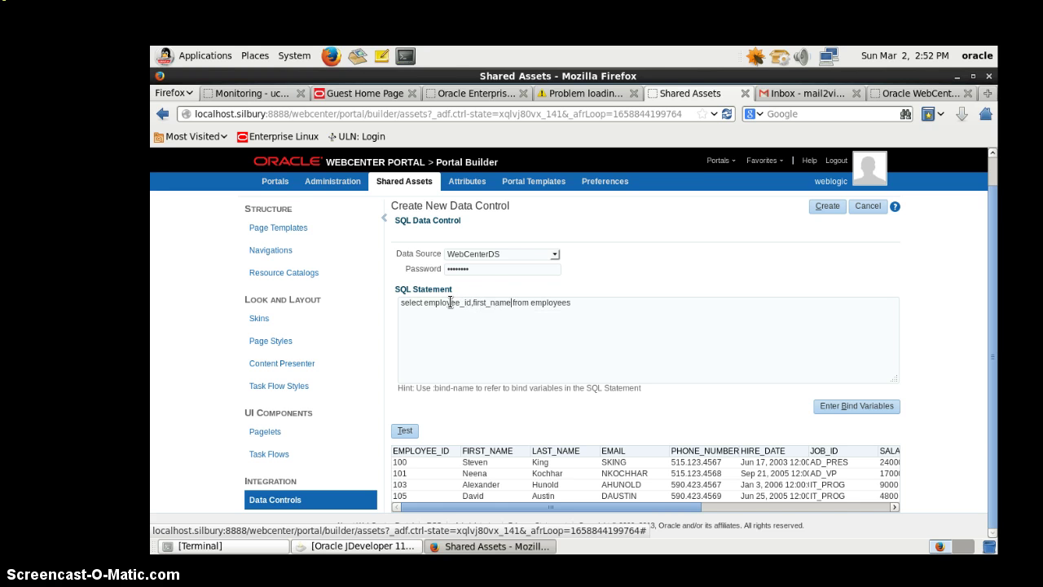
pyautogui.write(',last_name')
pyautogui.click(406, 382)
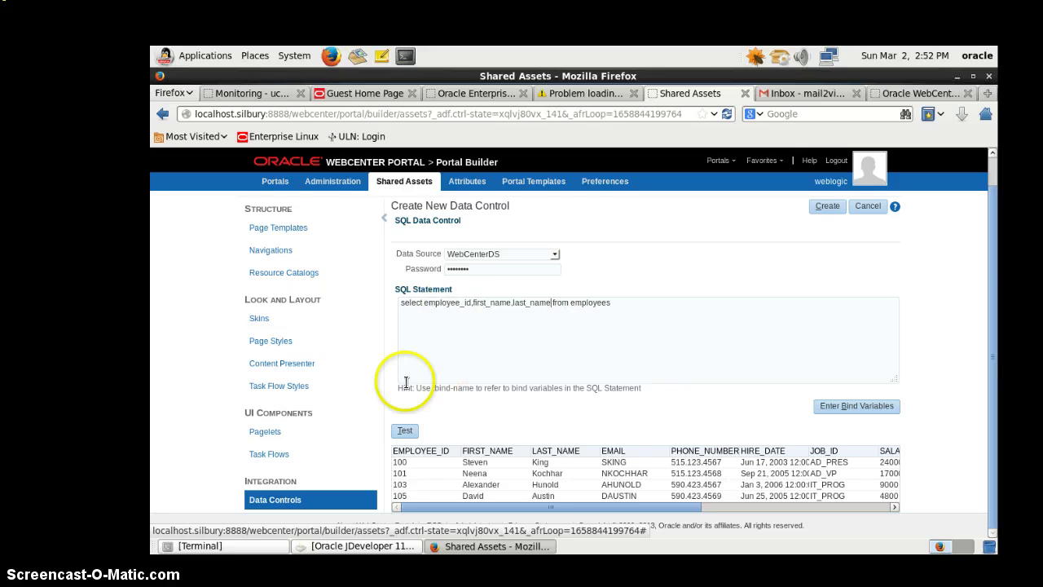
pyautogui.click(412, 431)
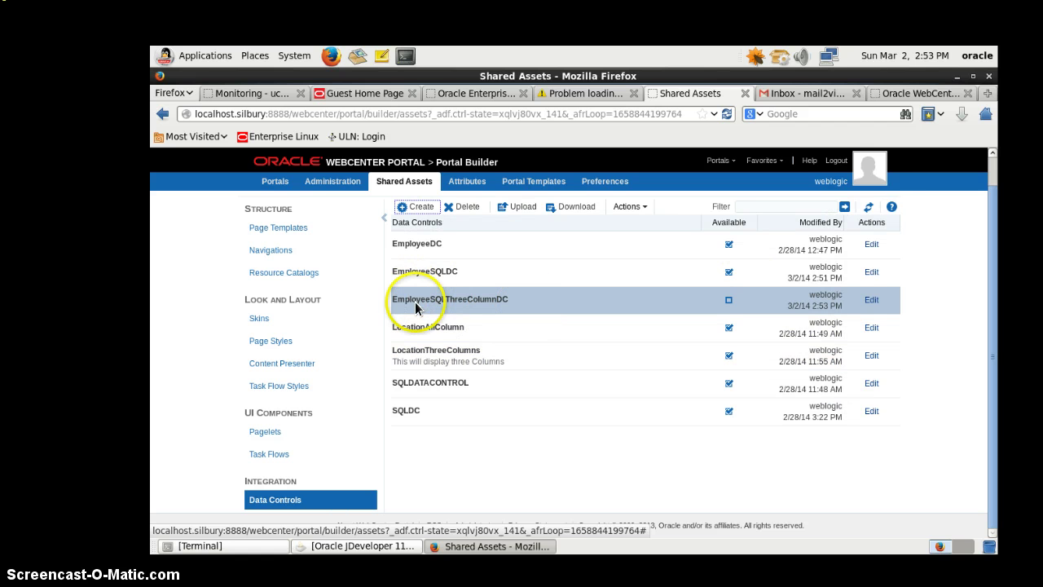
# Make EmployeeSQLThreeColumnDC available and go to the task flows list
pyautogui.click(729, 300)
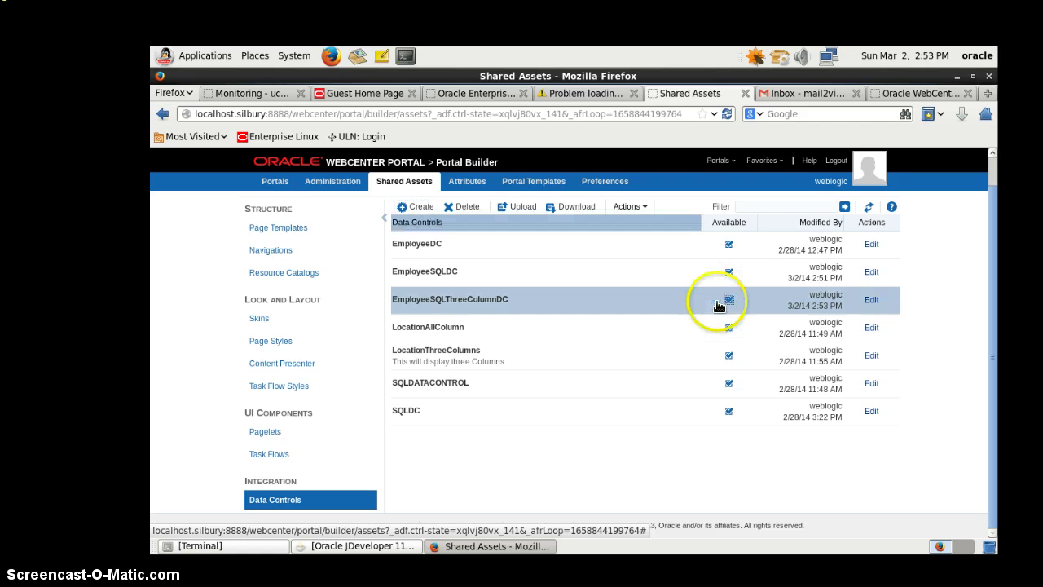
pyautogui.click(282, 456)
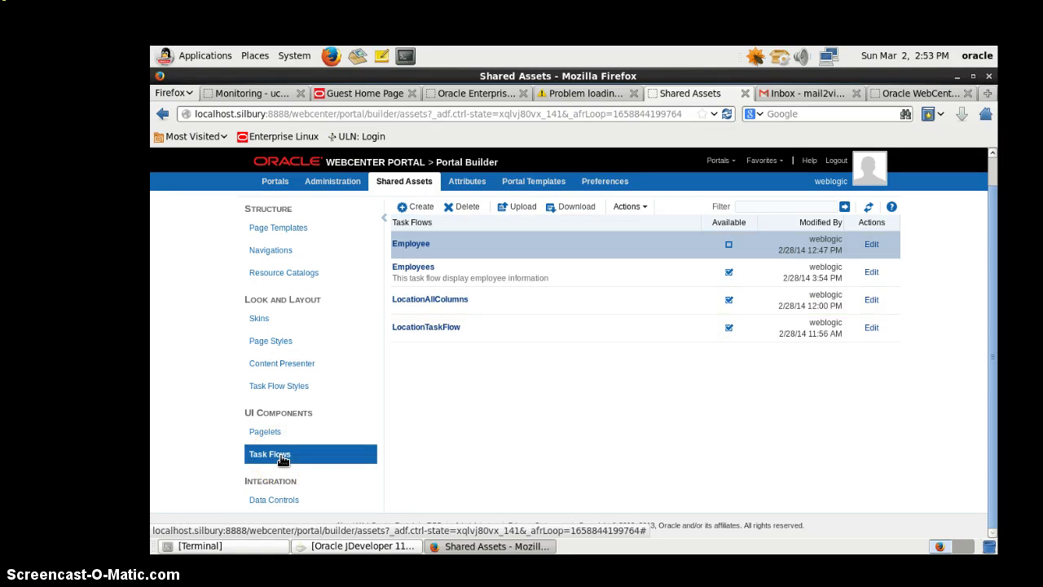
pyautogui.click(281, 460)
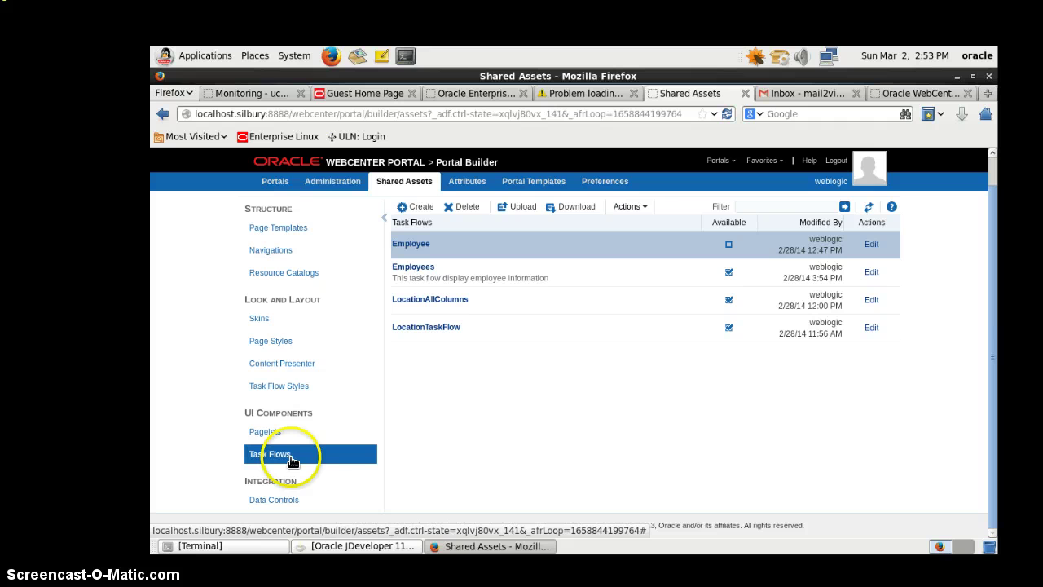
# Create a new task flow named employeeTable with the Stretch mashup style
pyautogui.click(421, 211)
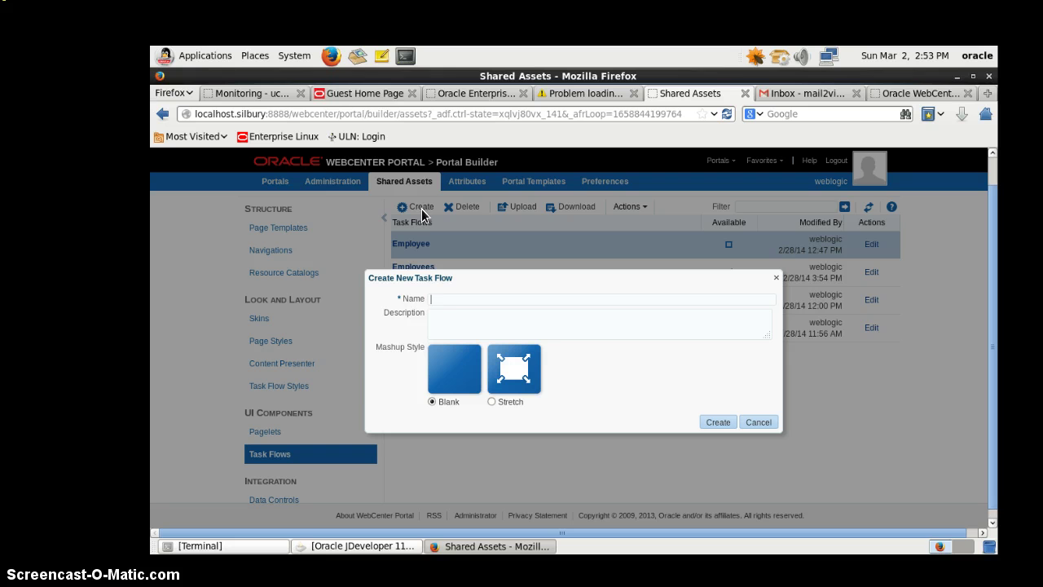
pyautogui.click(470, 297)
pyautogui.write('employeeTable')
pyautogui.click(475, 414)
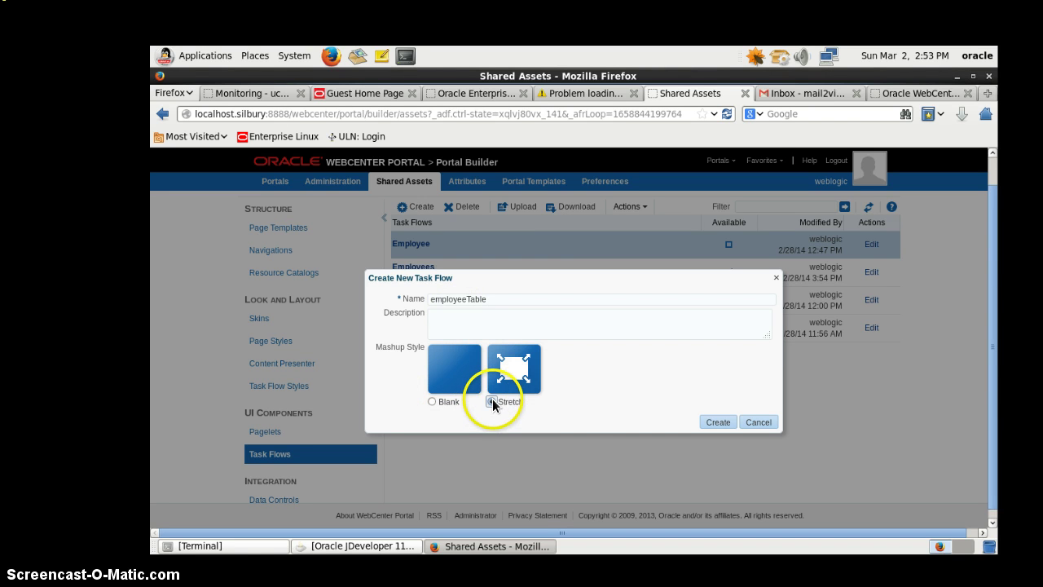
pyautogui.click(491, 400)
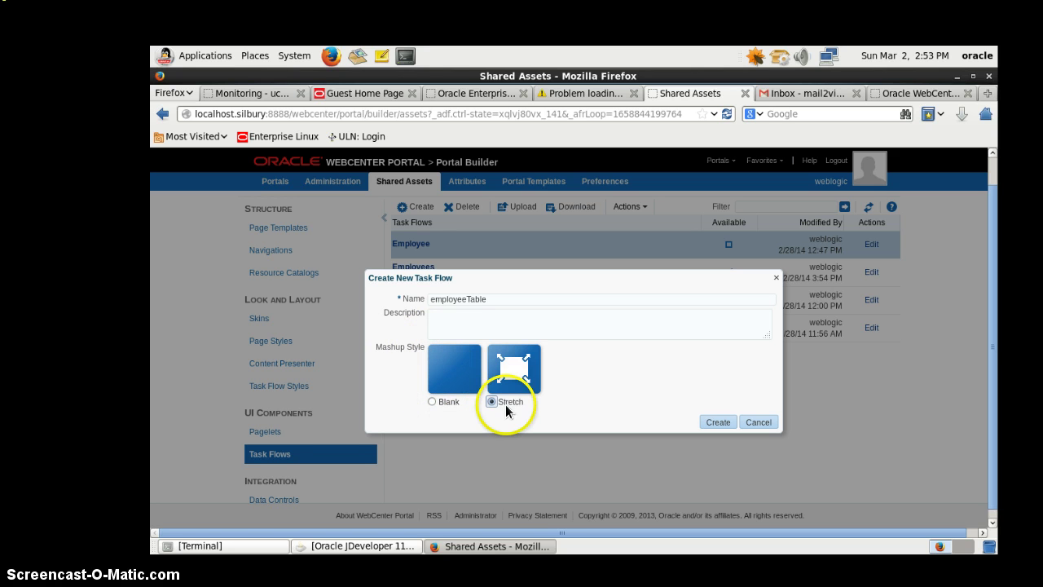
pyautogui.click(705, 427)
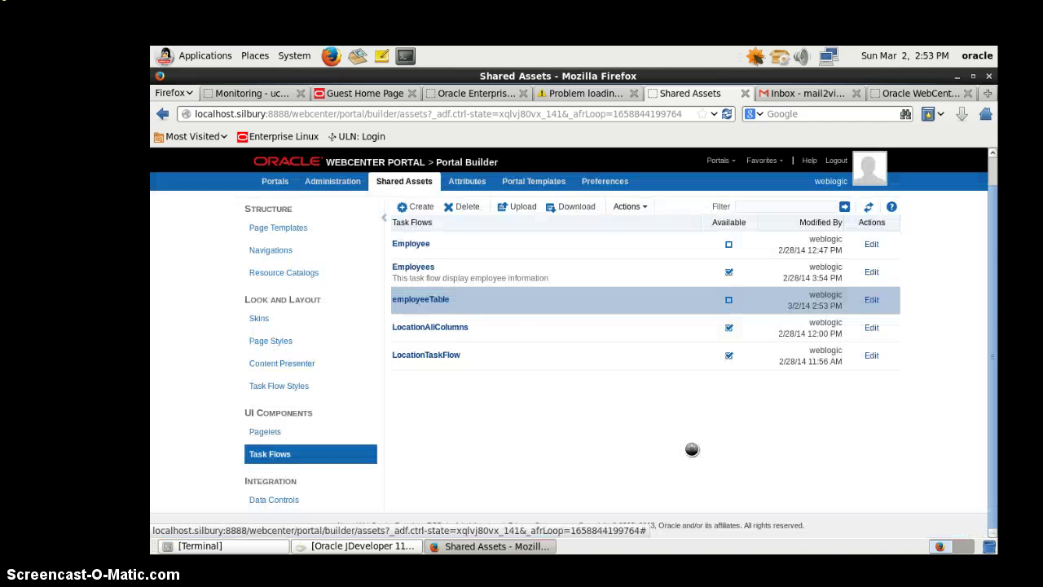
# Make employeeTable available, edit it, and expand EmployeeSQLDC under the catalog's Integration > Data Controls
pyautogui.click(729, 301)
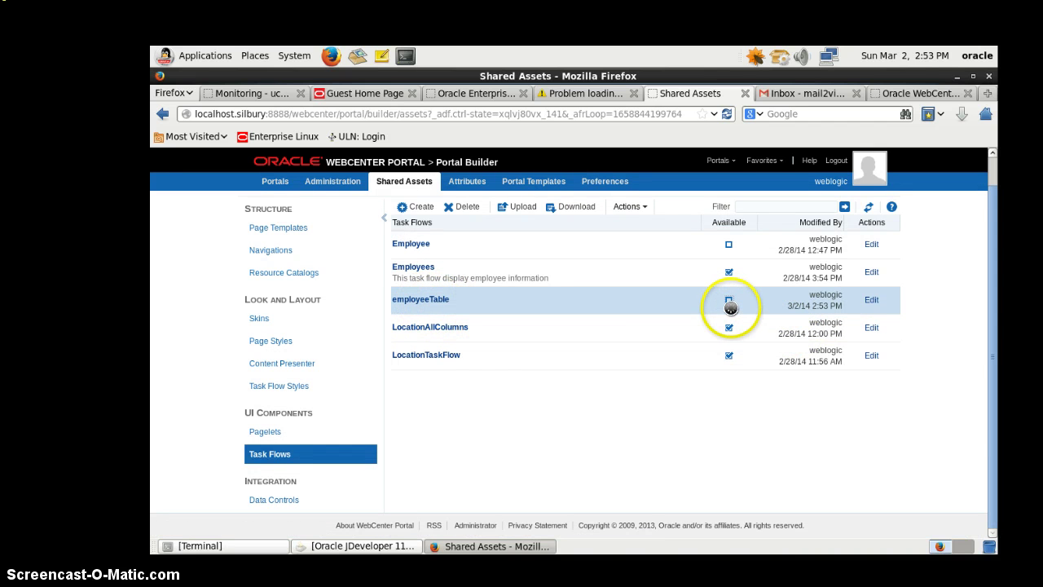
pyautogui.click(869, 301)
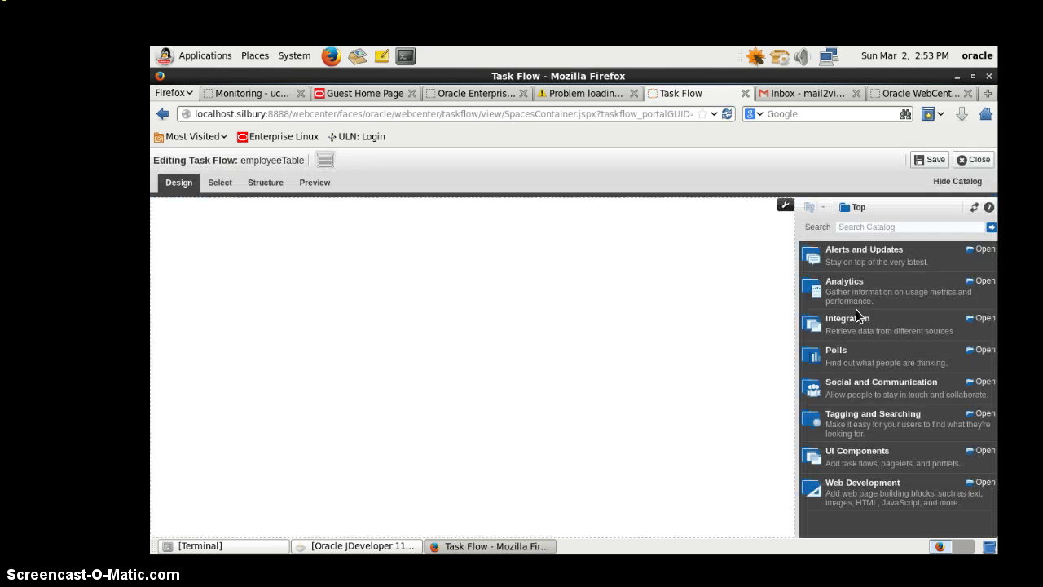
pyautogui.click(849, 257)
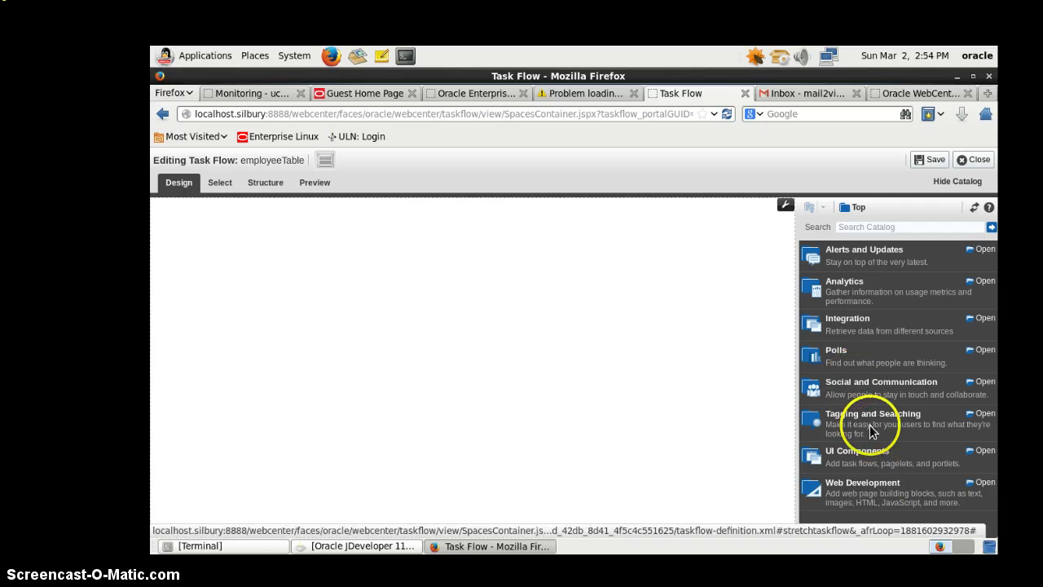
pyautogui.click(850, 325)
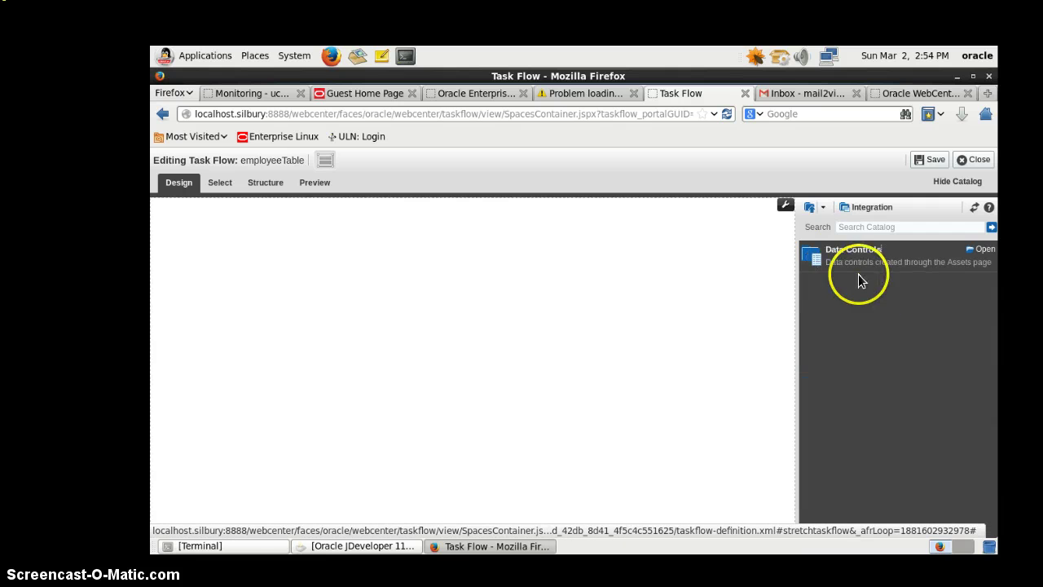
pyautogui.click(983, 253)
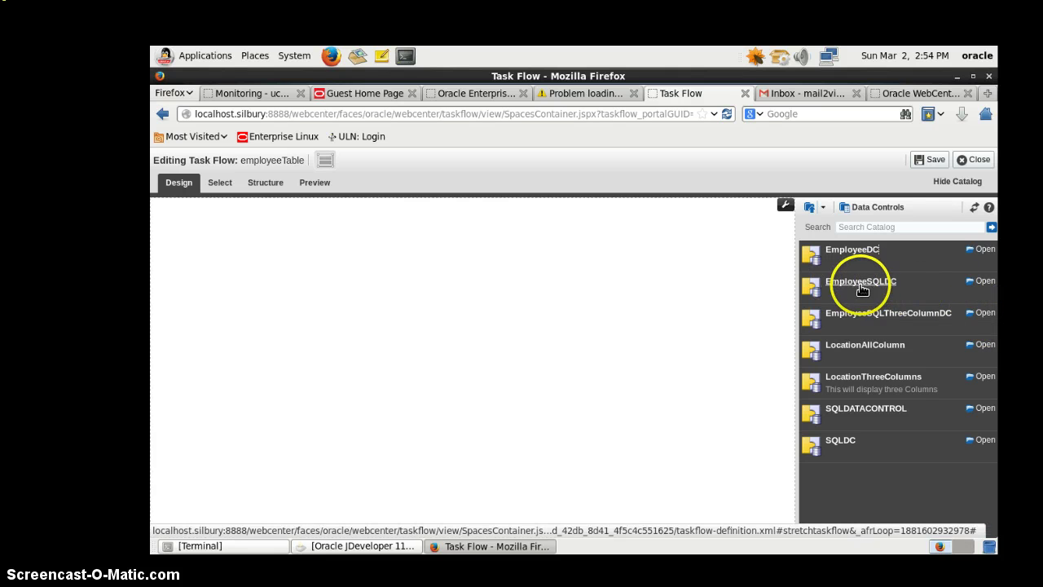
pyautogui.click(978, 285)
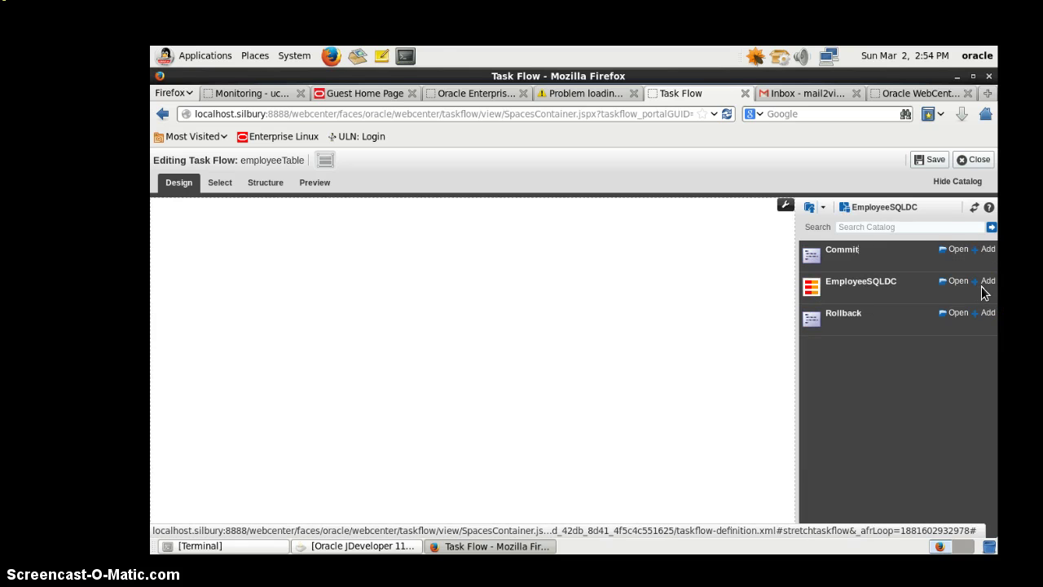
pyautogui.click(984, 291)
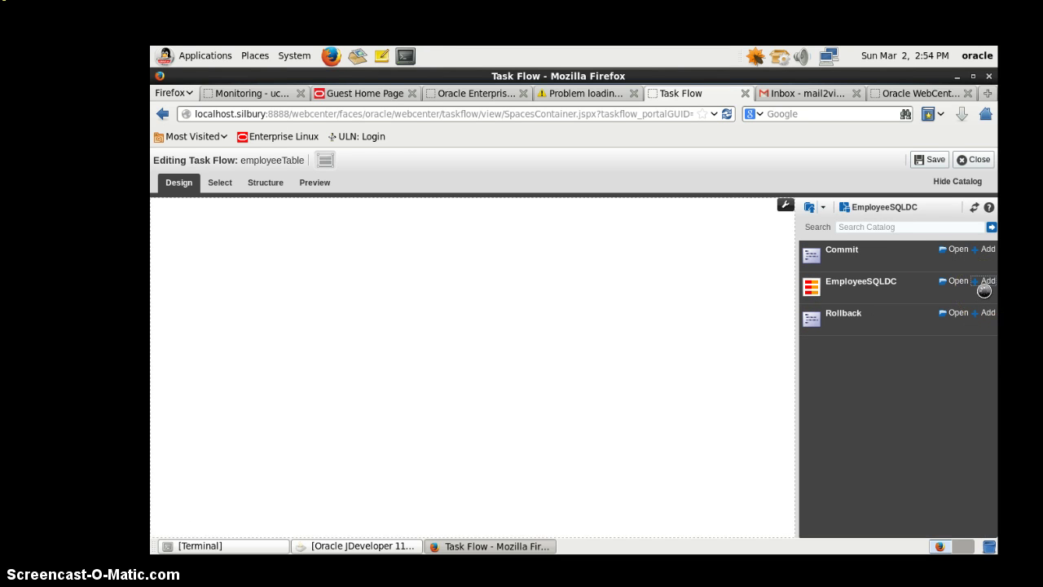
pyautogui.click(949, 282)
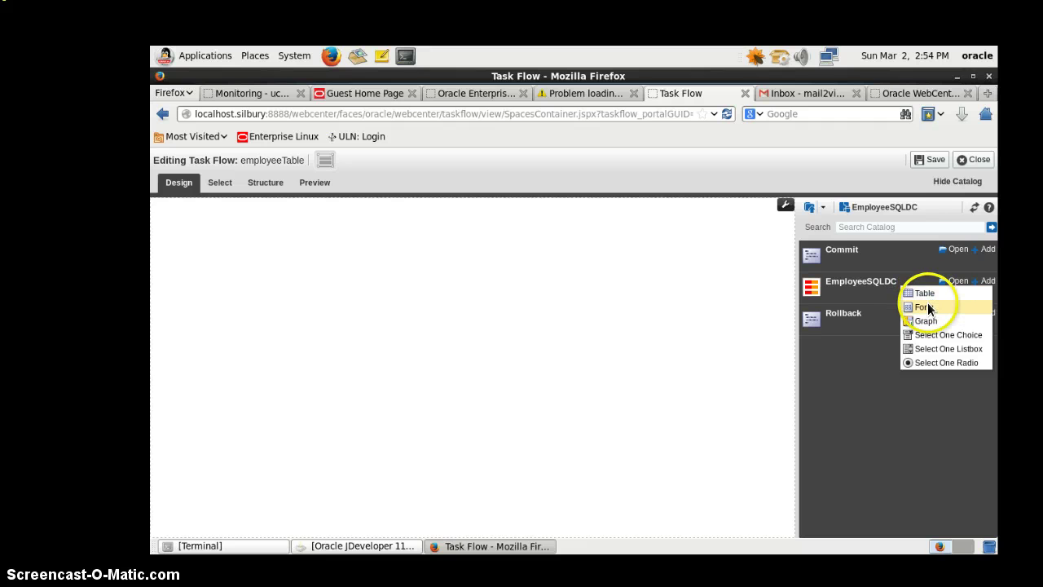
# Add EmployeeSQLDC as an editable Table with row selection, filtering and sorting enabled
pyautogui.click(934, 340)
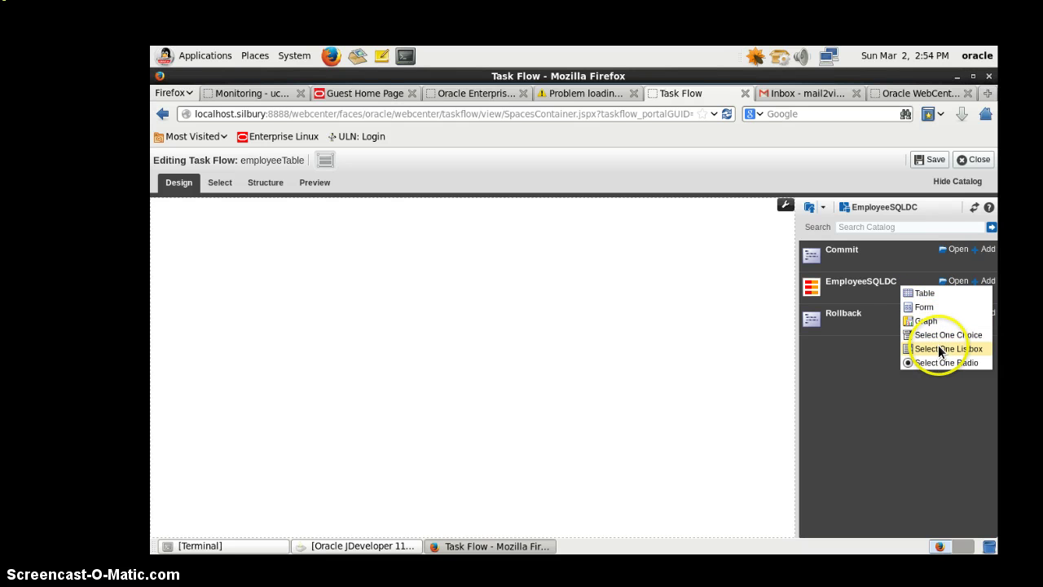
pyautogui.click(927, 298)
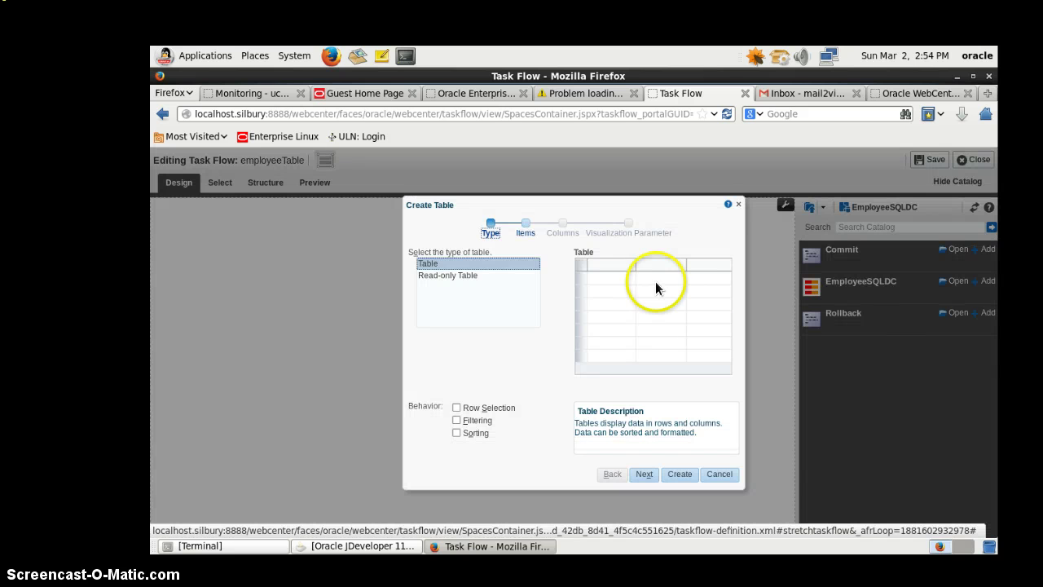
pyautogui.click(451, 262)
pyautogui.click(456, 432)
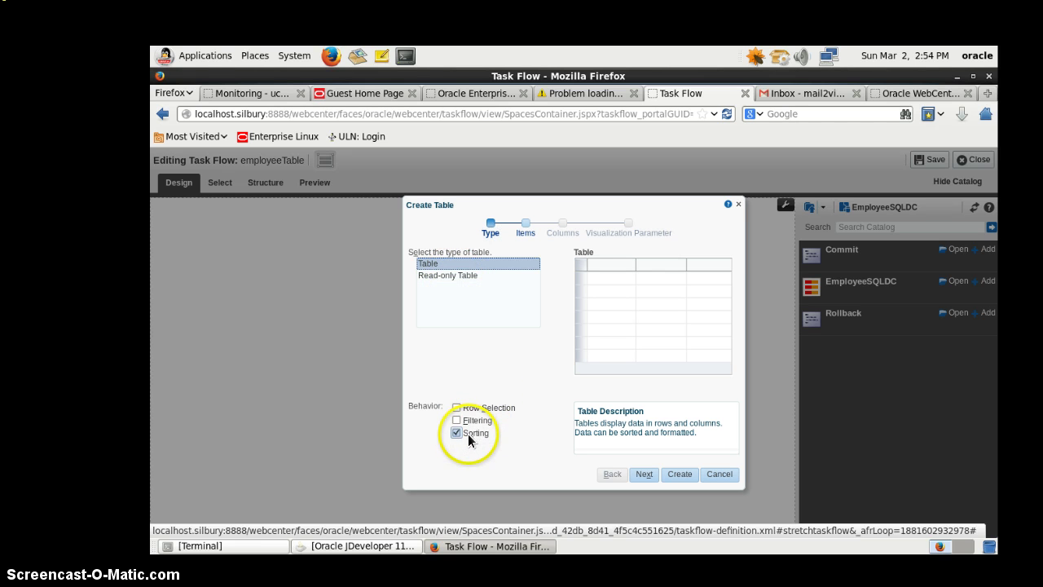
pyautogui.click(456, 408)
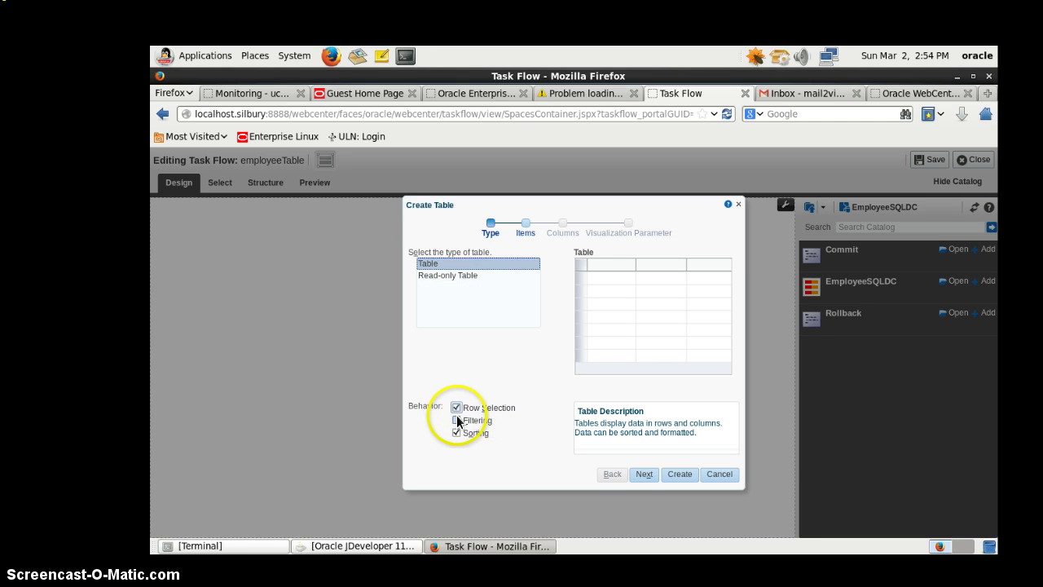
pyautogui.click(457, 419)
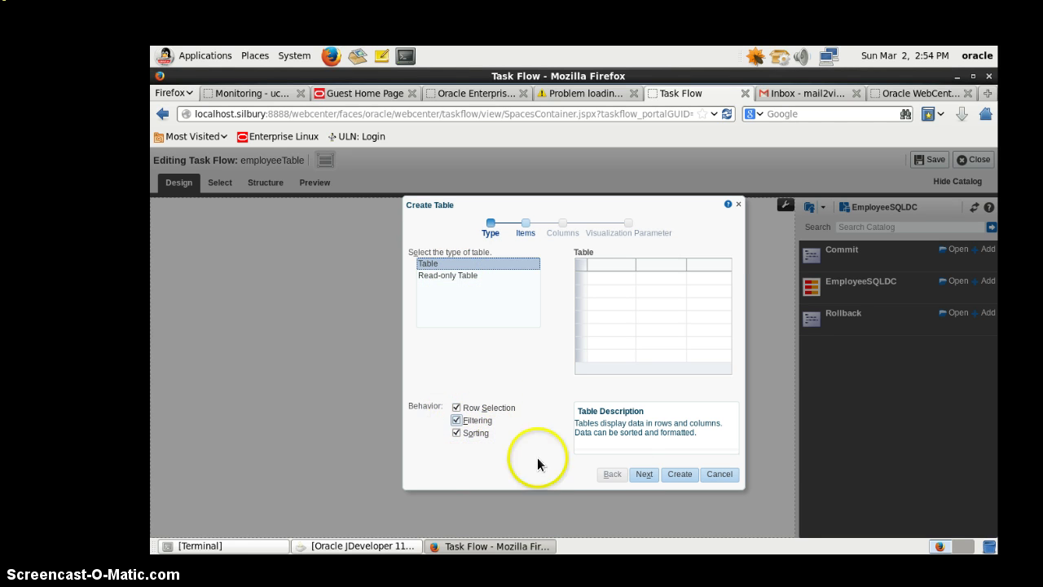
# Keep all employee items and columns and create the table in the task flow
pyautogui.click(642, 473)
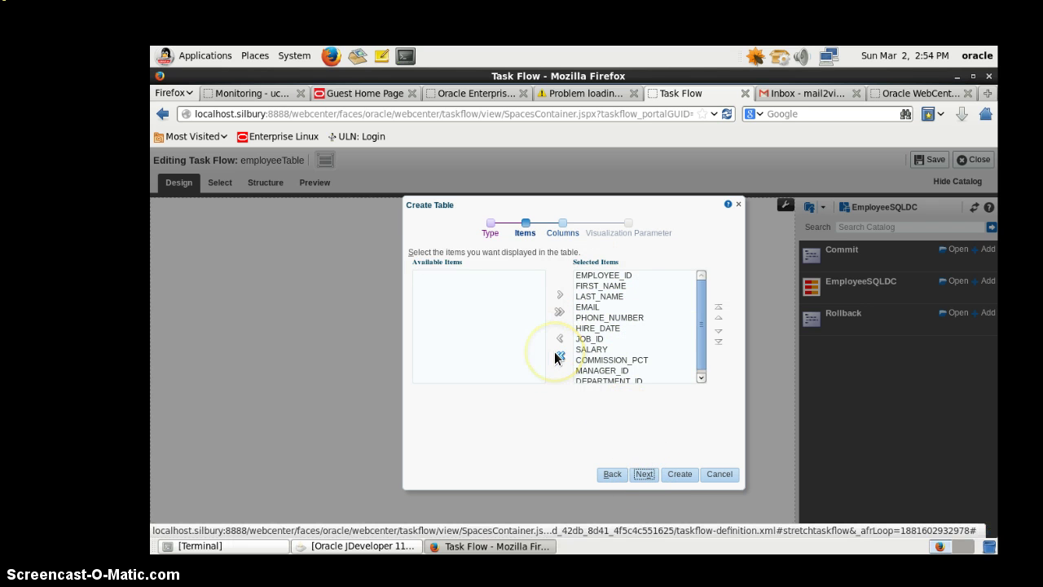
pyautogui.click(641, 473)
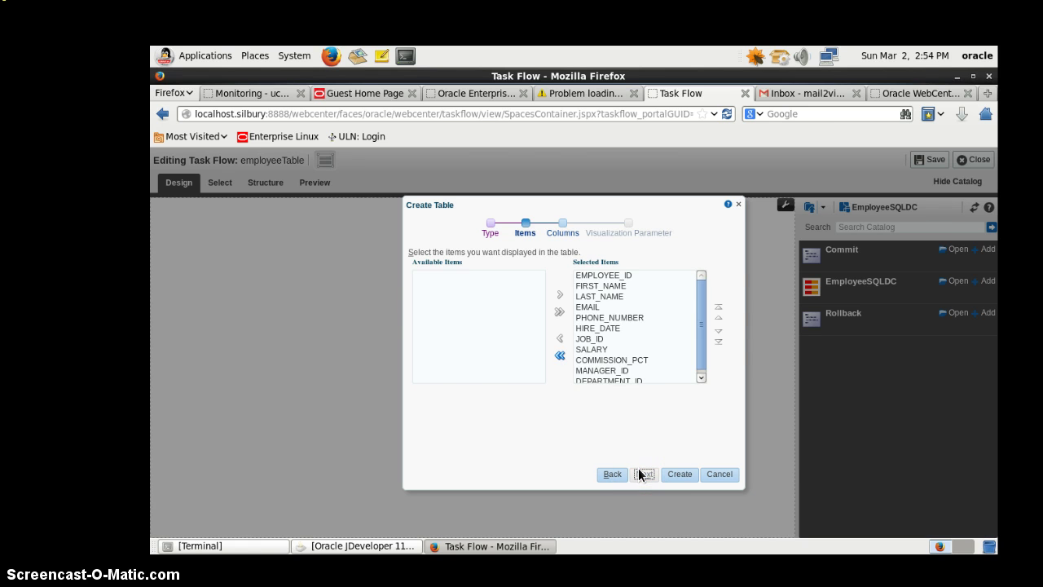
pyautogui.click(603, 277)
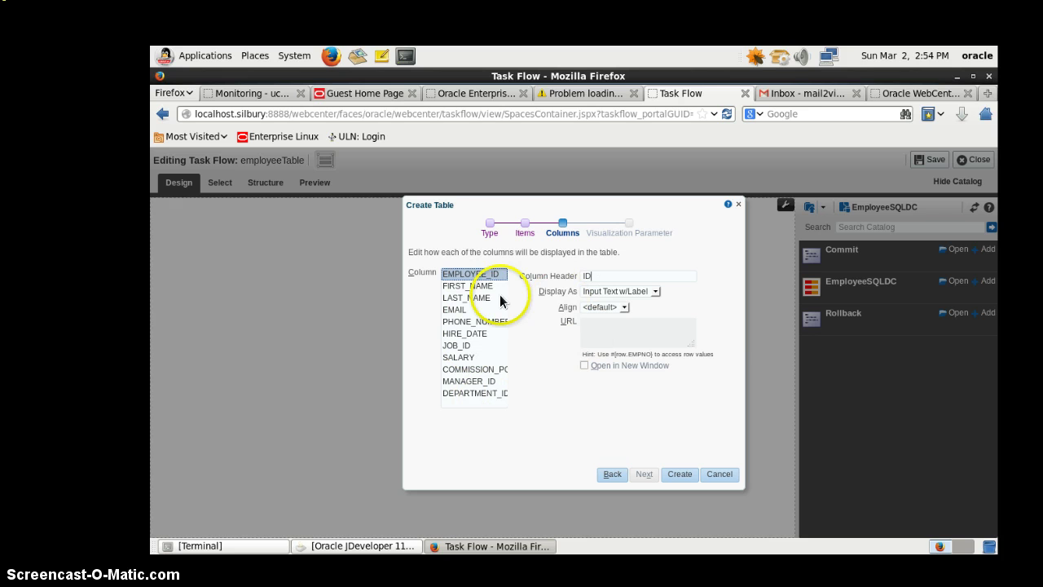
pyautogui.click(479, 321)
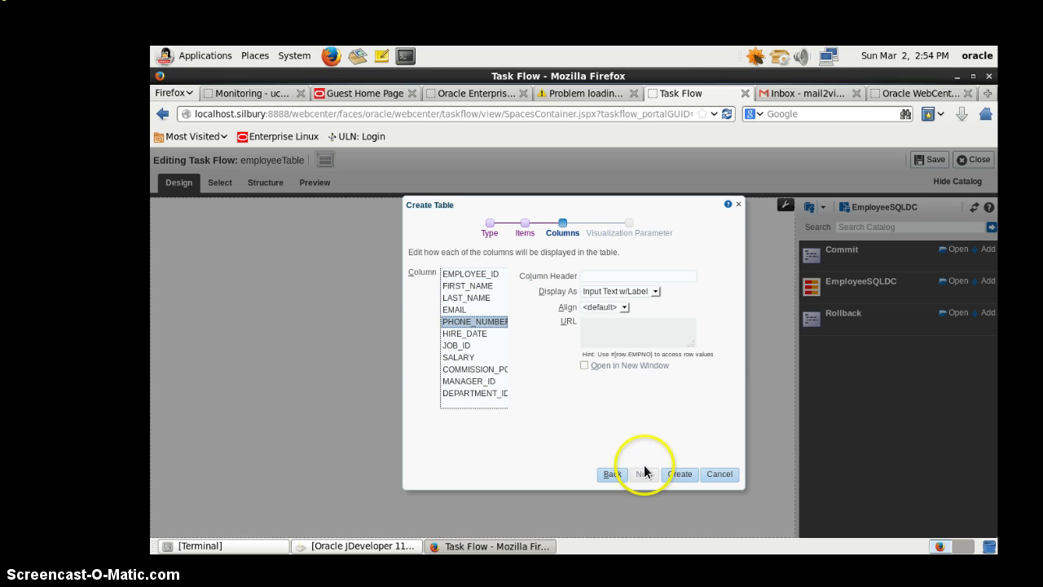
pyautogui.click(469, 274)
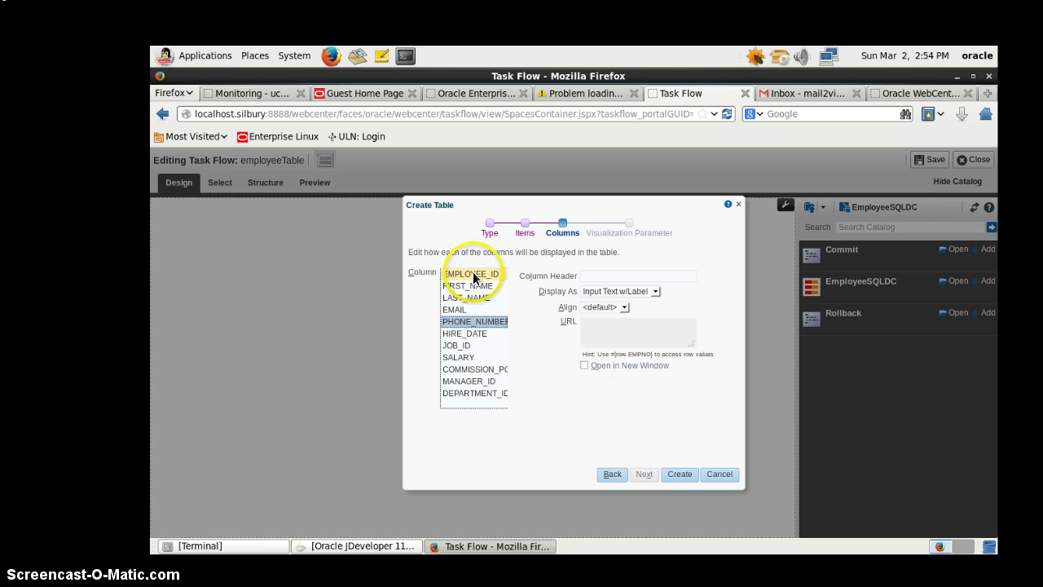
pyautogui.click(681, 476)
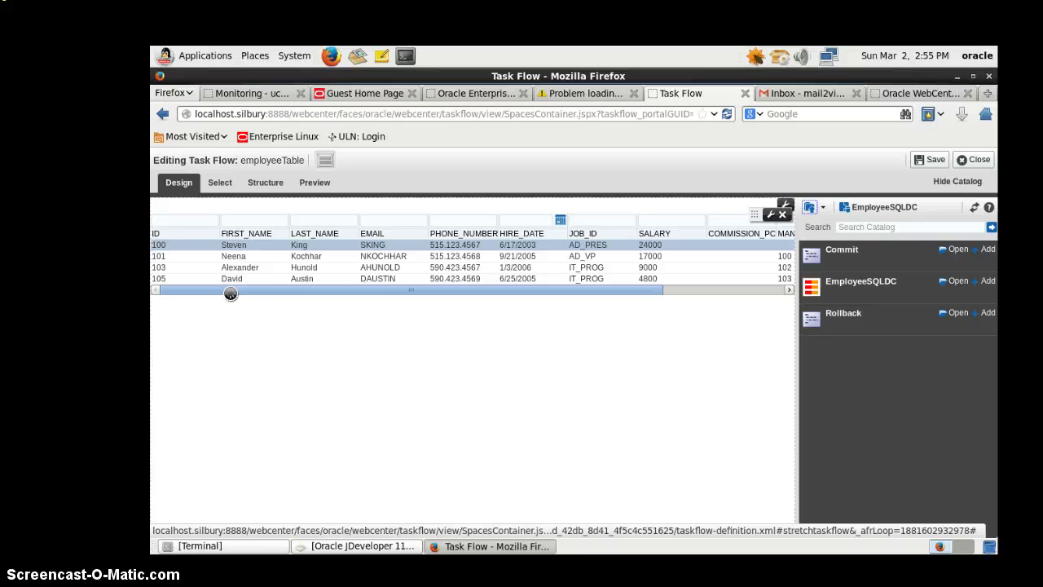
# Preview the employee table in employeeTable, then save the task flow and close it
pyautogui.click(222, 184)
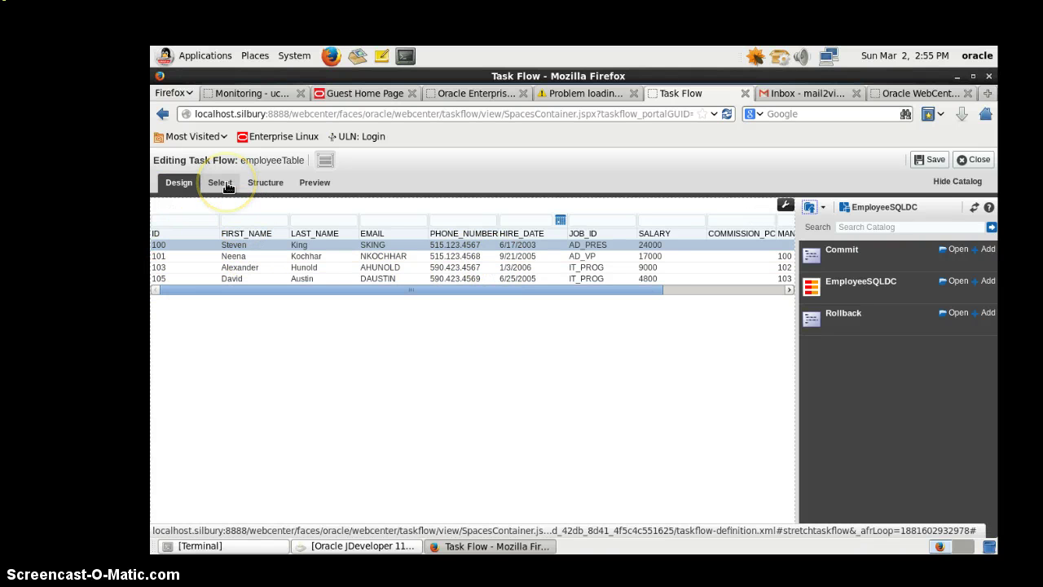
pyautogui.click(229, 211)
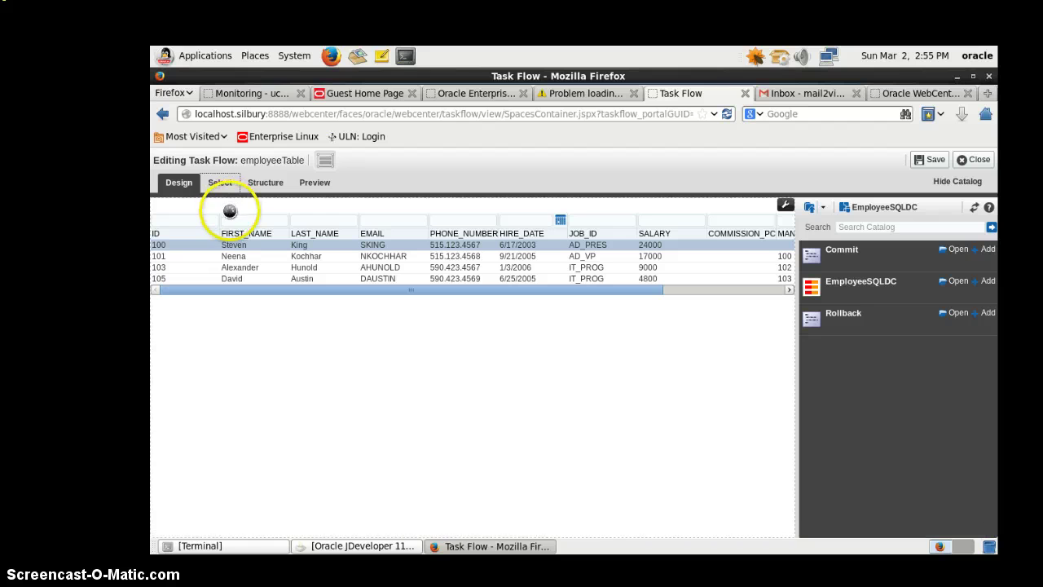
pyautogui.click(221, 186)
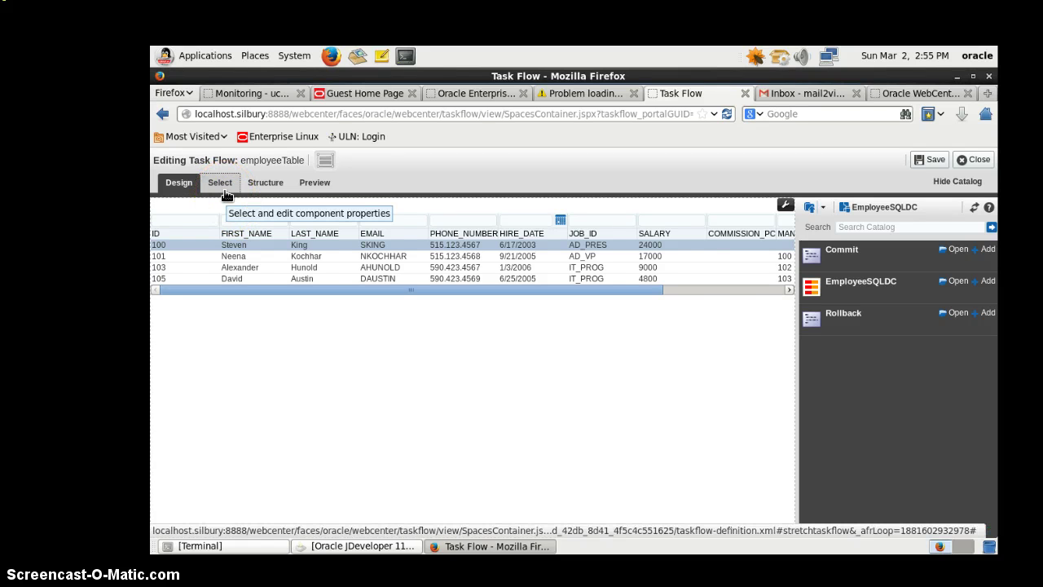
pyautogui.click(226, 194)
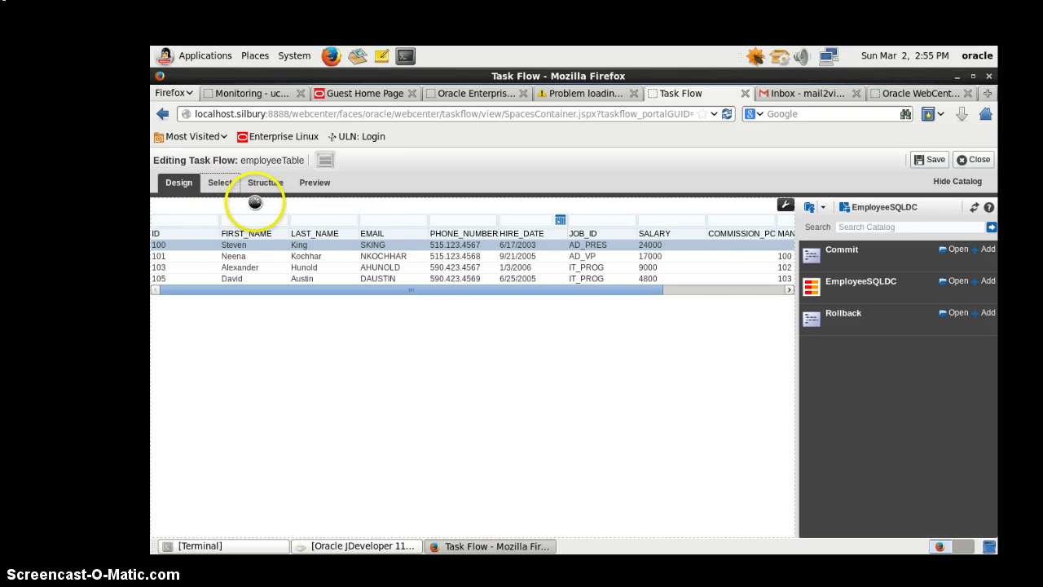
pyautogui.click(311, 184)
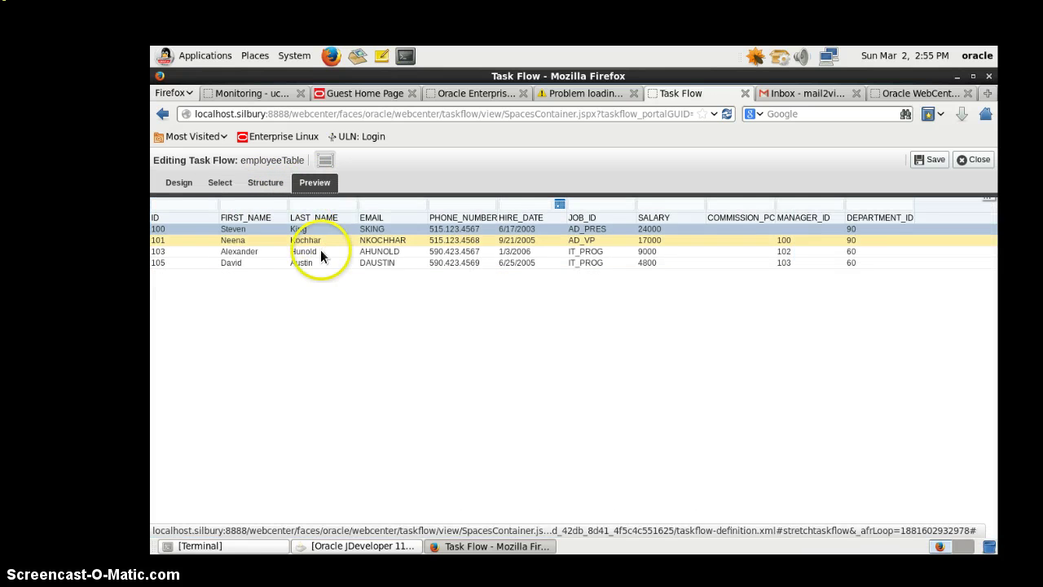
pyautogui.click(920, 163)
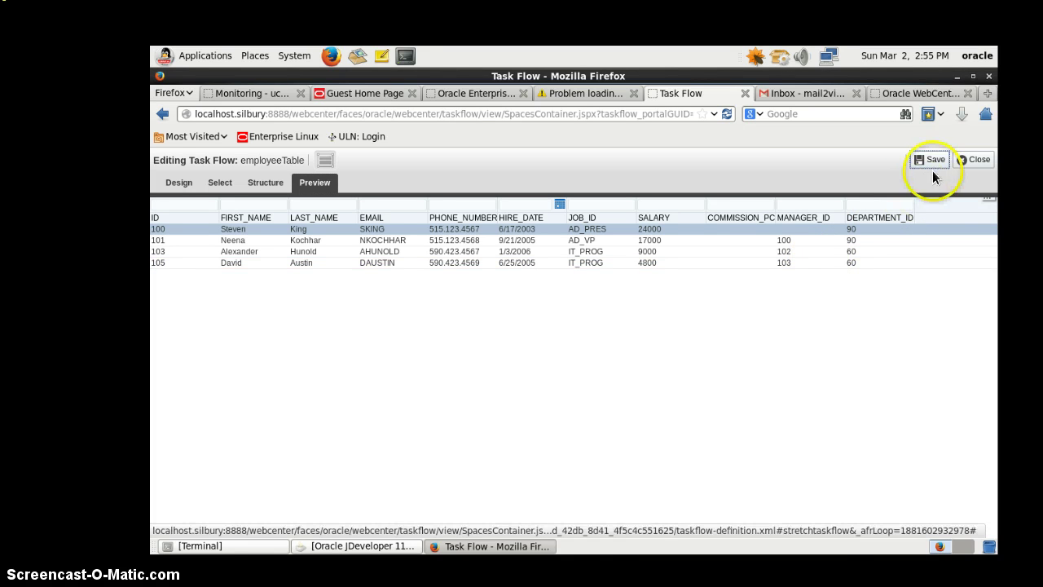
pyautogui.click(927, 160)
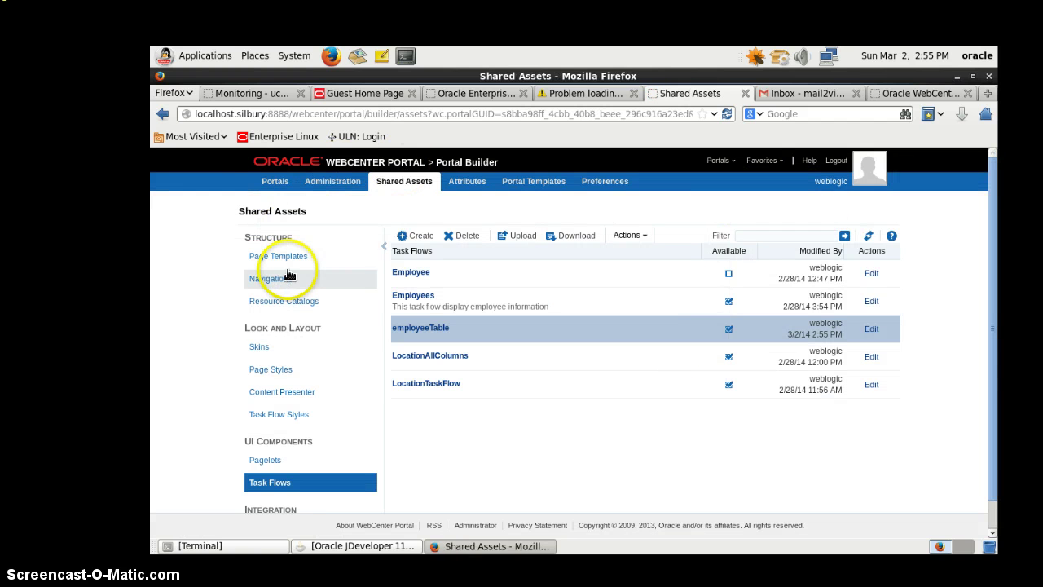
# Open DemoPortal1's Employee page and choose Edit Page from the gear menu
pyautogui.click(277, 183)
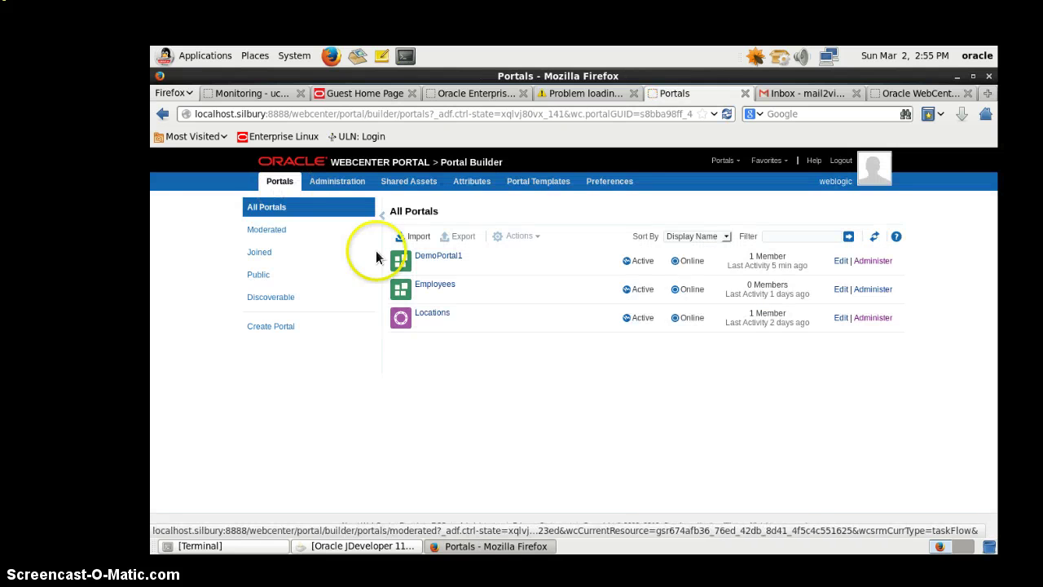
pyautogui.click(443, 260)
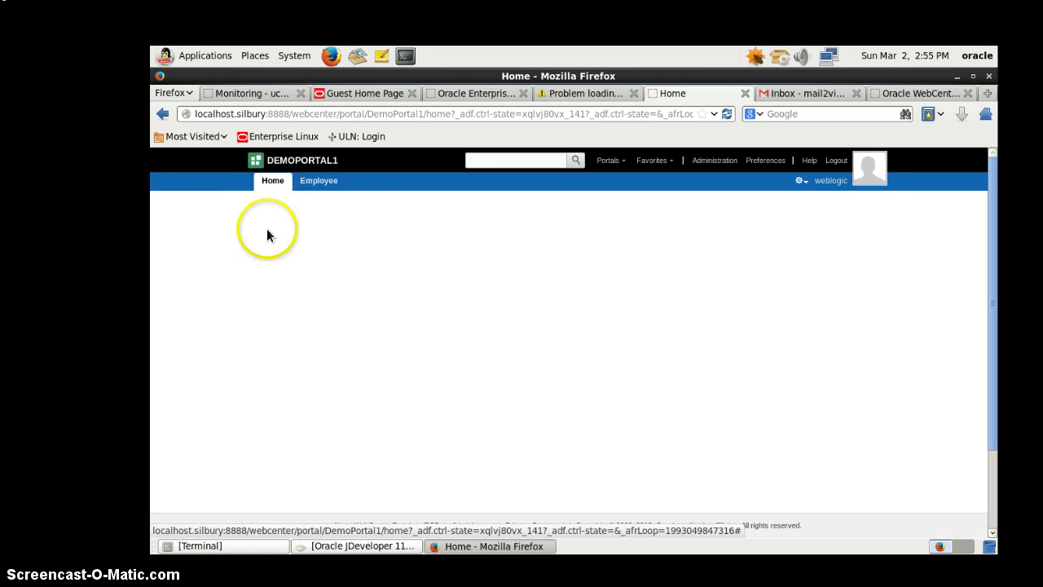
pyautogui.click(310, 182)
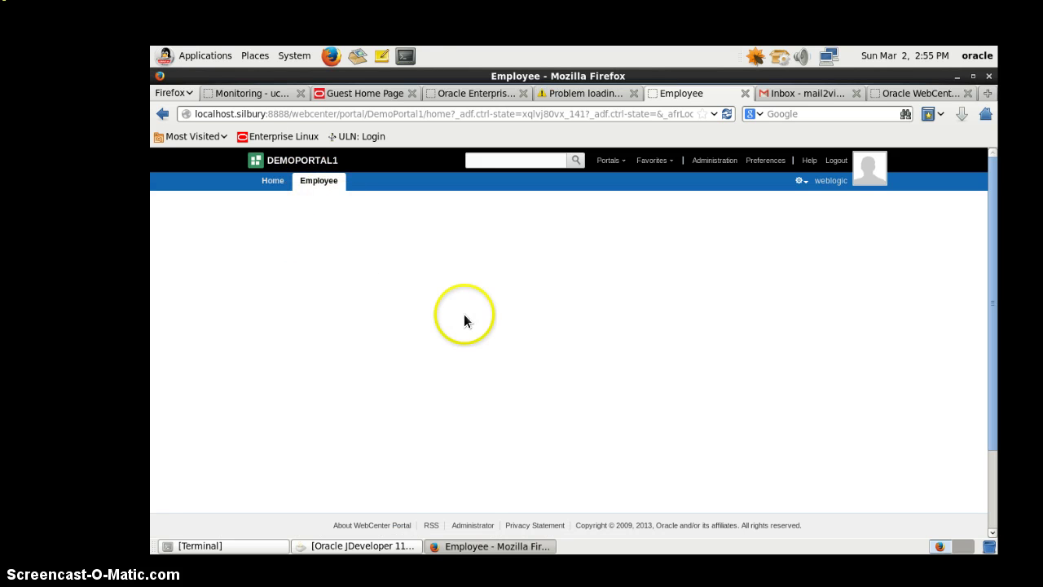
pyautogui.click(805, 183)
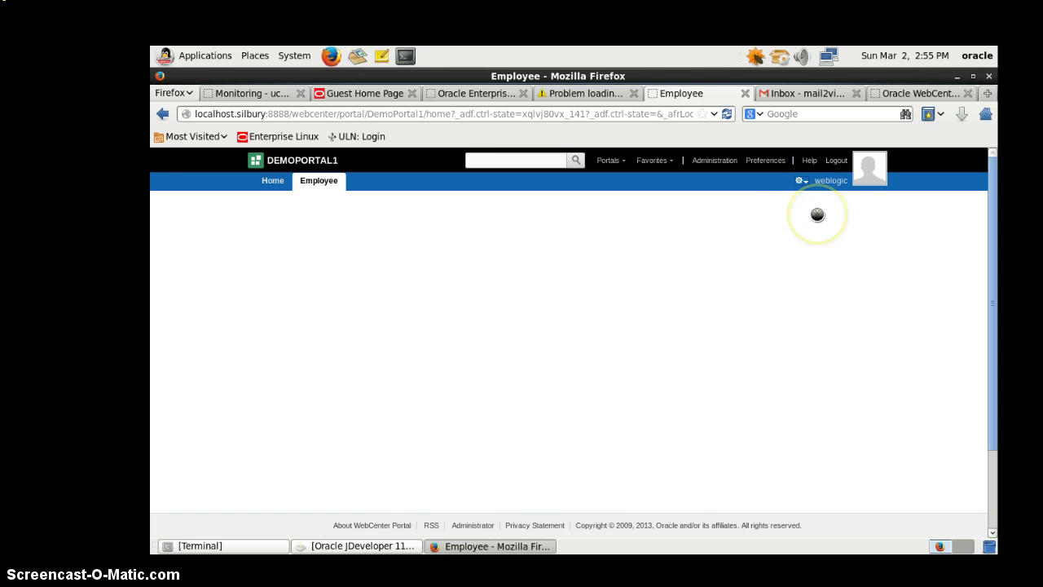
pyautogui.click(825, 198)
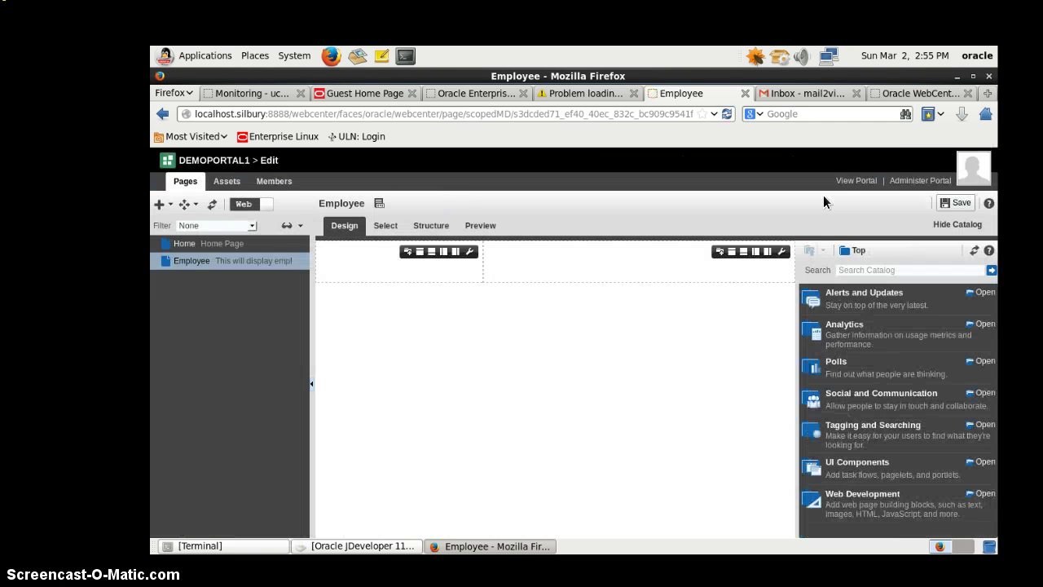
# Add the Employees task flow from UI Components > Task Flows to the Employee page
pyautogui.click(948, 276)
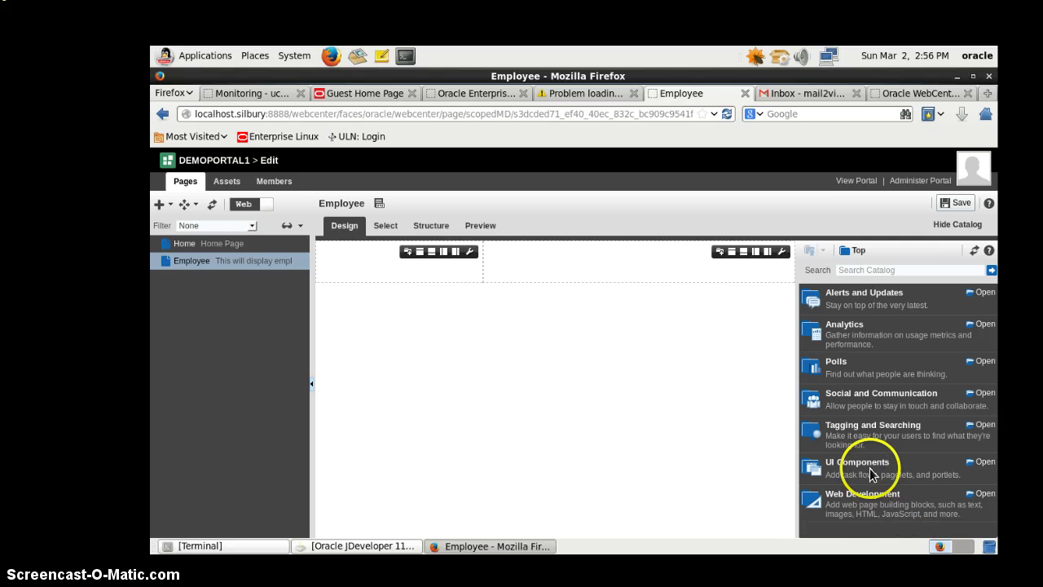
pyautogui.click(985, 462)
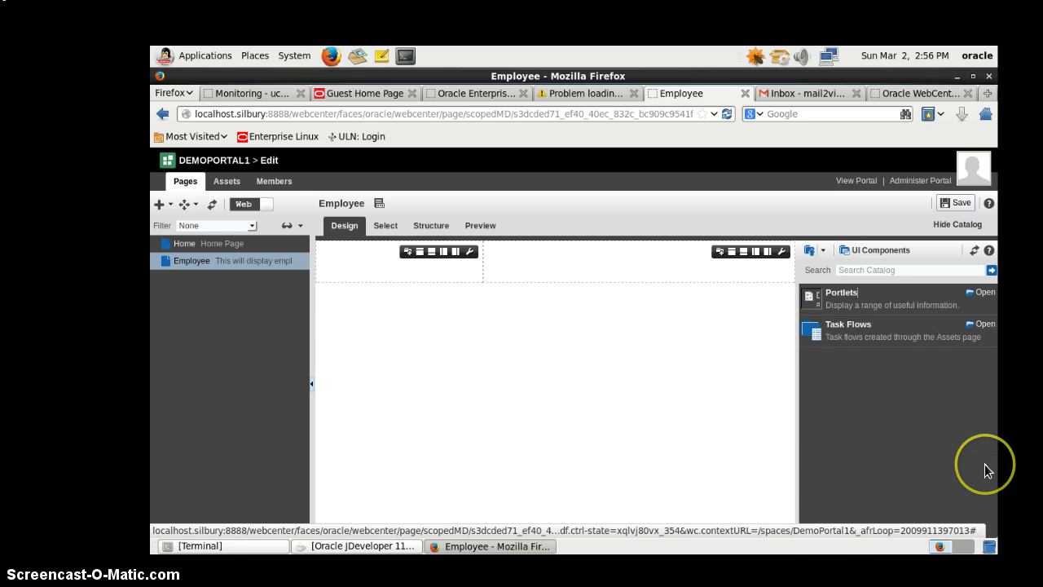
pyautogui.click(985, 324)
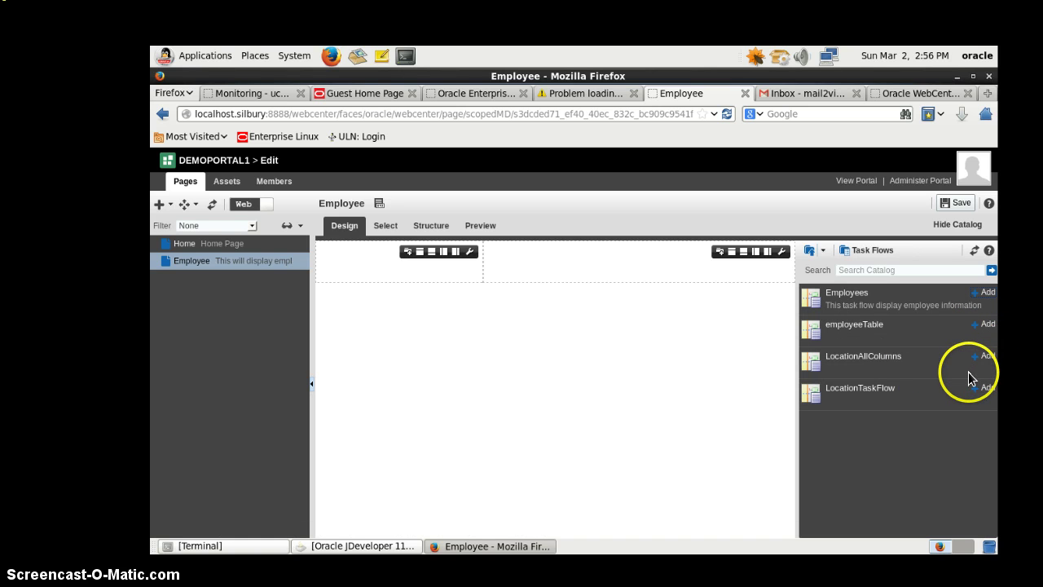
pyautogui.click(988, 295)
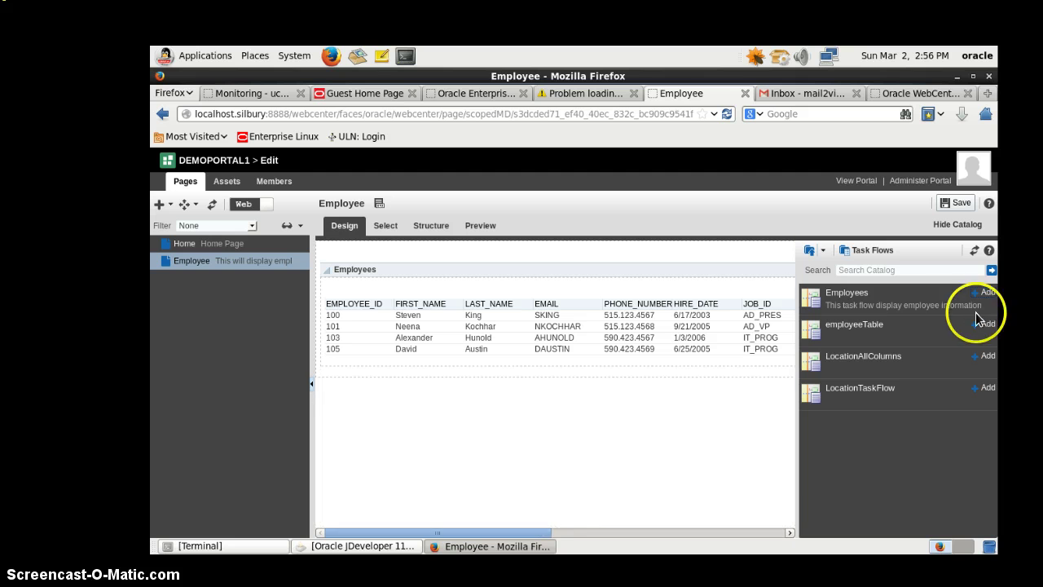
pyautogui.click(633, 532)
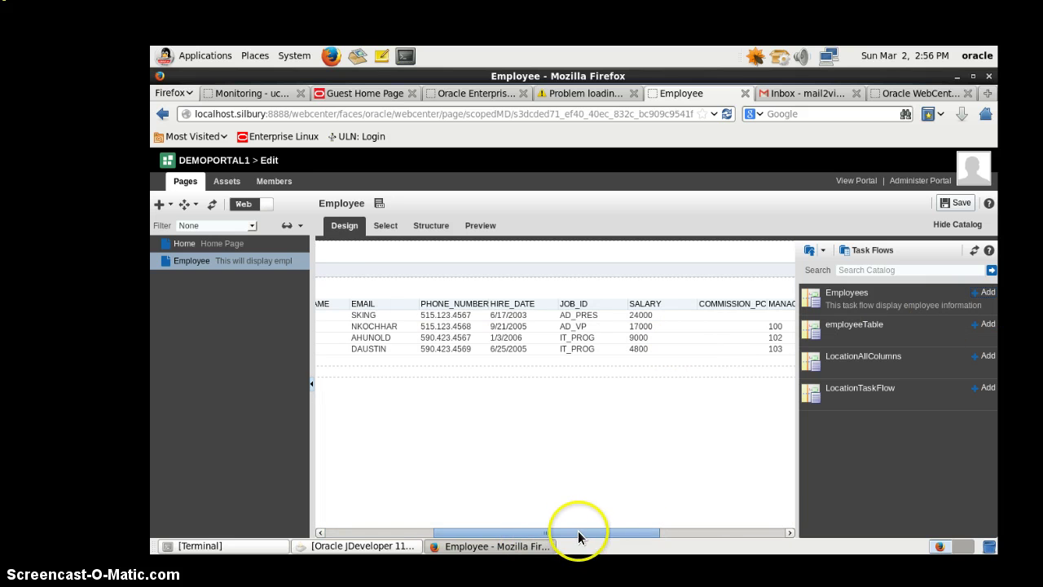
pyautogui.click(722, 532)
pyautogui.moveTo(600, 532); pyautogui.dragTo(408, 531)
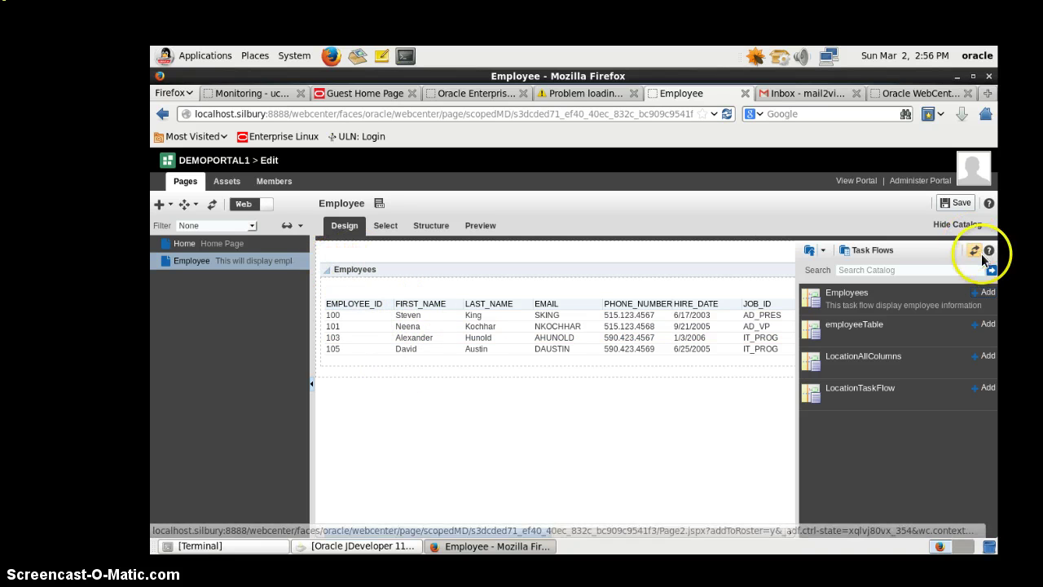
# Save the Employee page and return to portal view
pyautogui.click(961, 204)
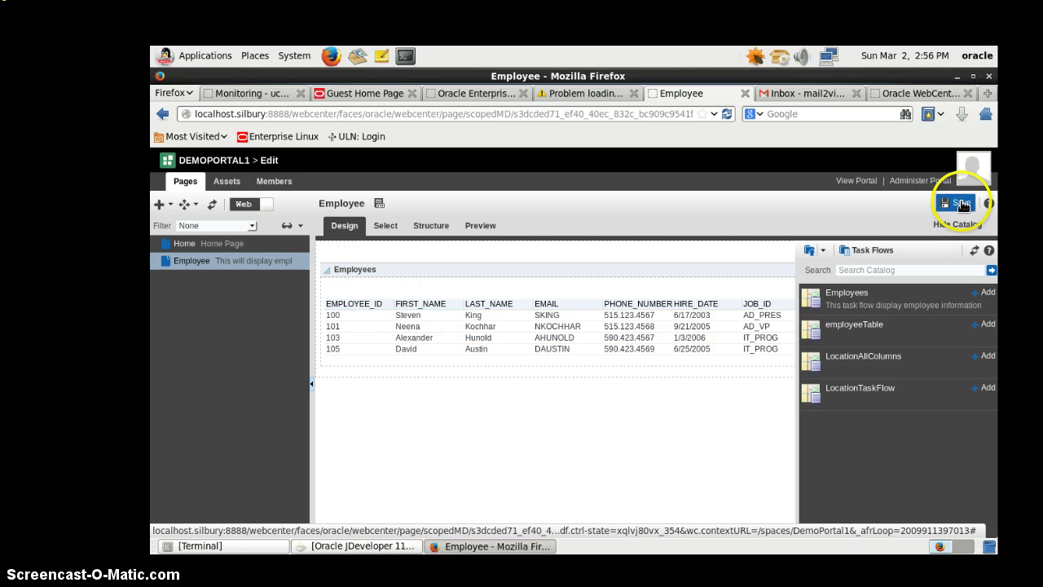
pyautogui.click(948, 239)
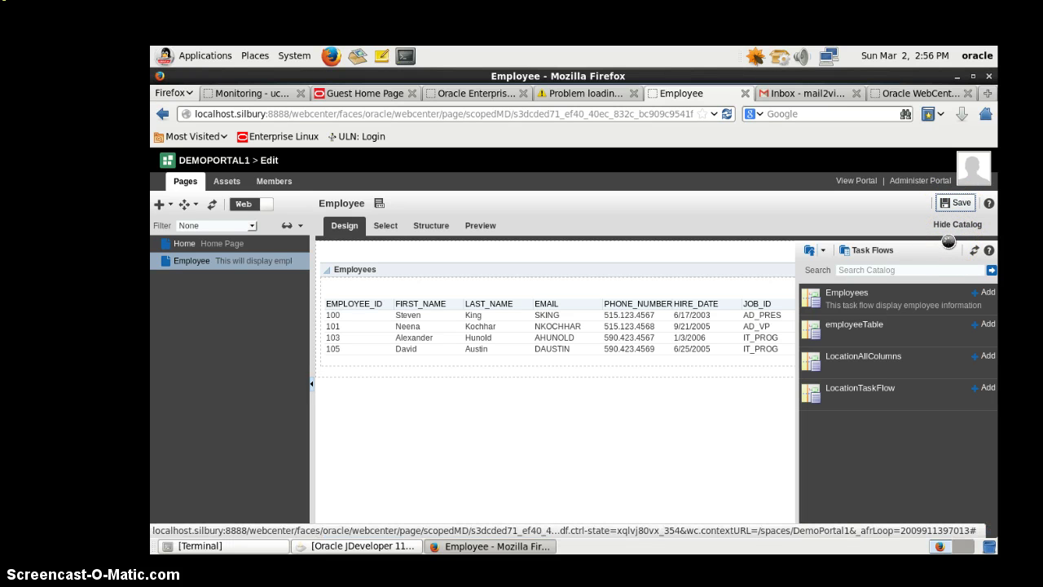
pyautogui.click(961, 210)
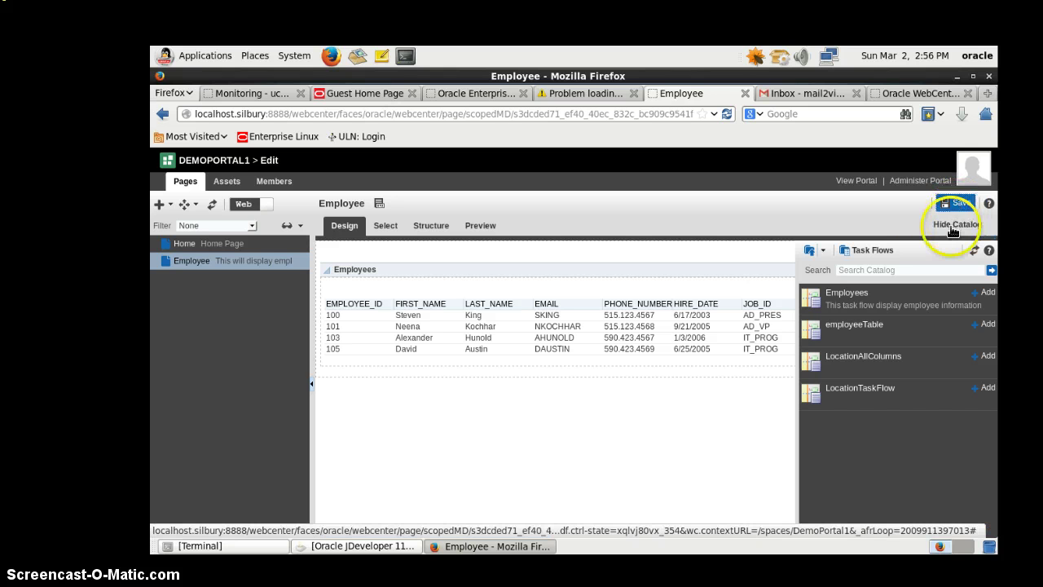
pyautogui.click(865, 186)
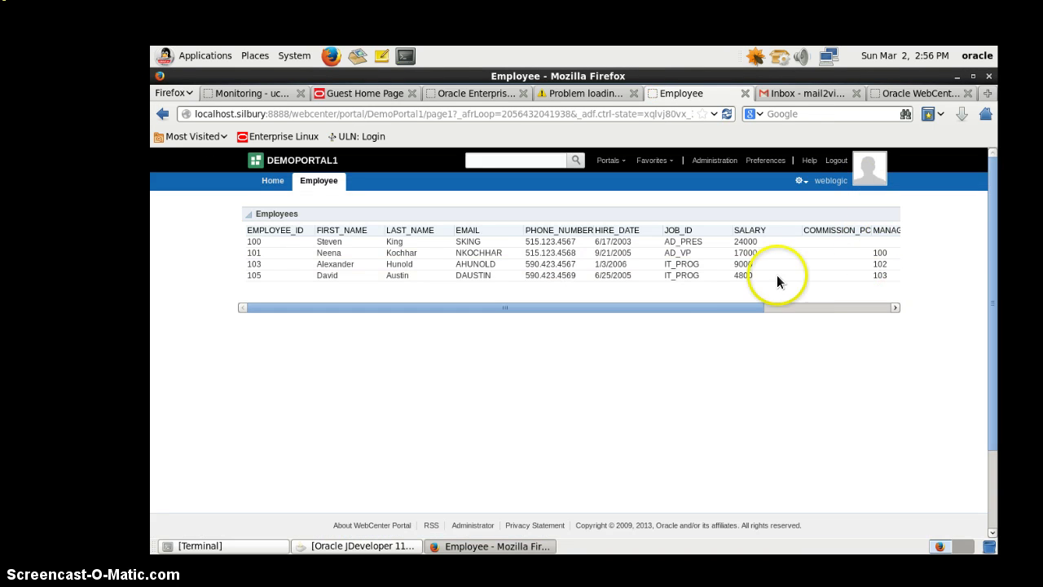
# Review the Employees table on the live Employee page, then go to the Home page
pyautogui.moveTo(729, 308); pyautogui.dragTo(511, 300)
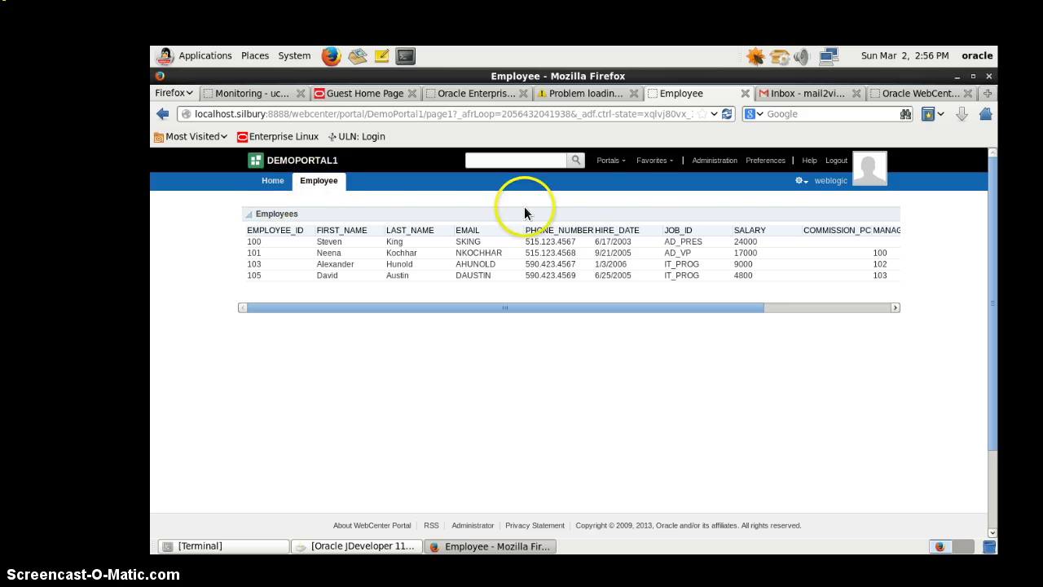
pyautogui.click(273, 182)
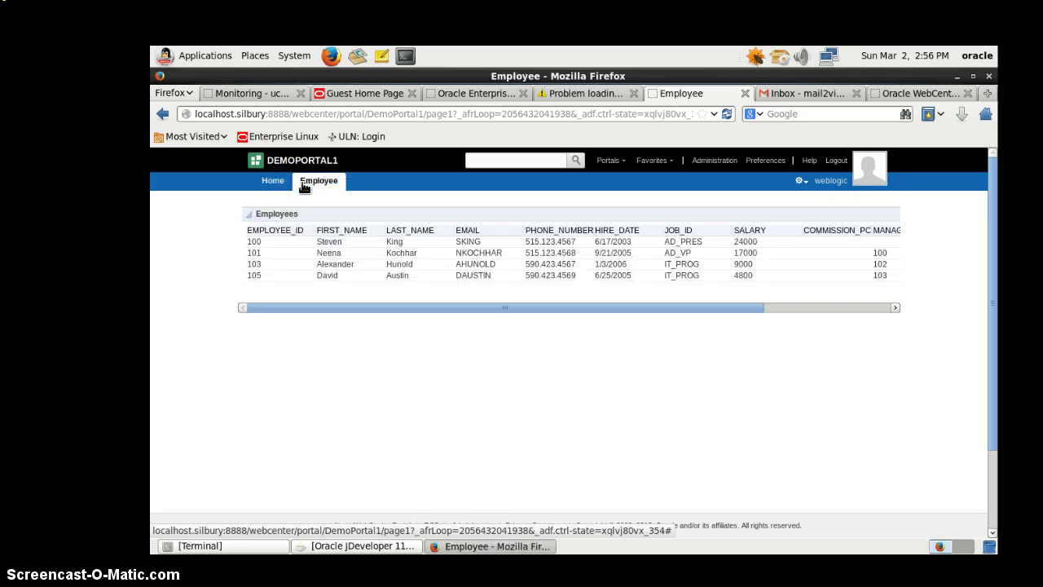
pyautogui.click(269, 185)
pyautogui.click(269, 272)
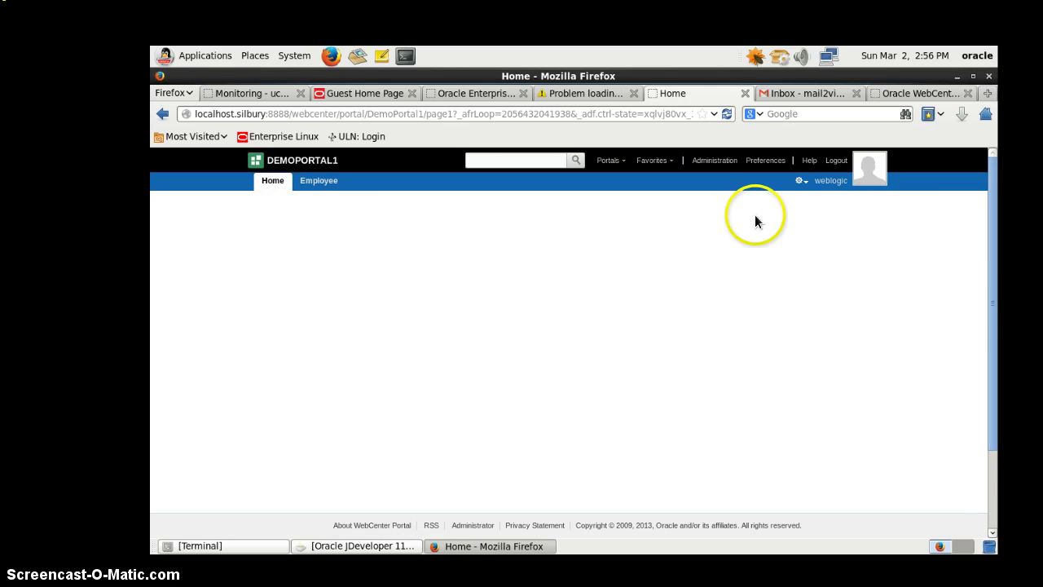
# Edit the Home page and list the task flows under UI Components in the catalog
pyautogui.click(807, 187)
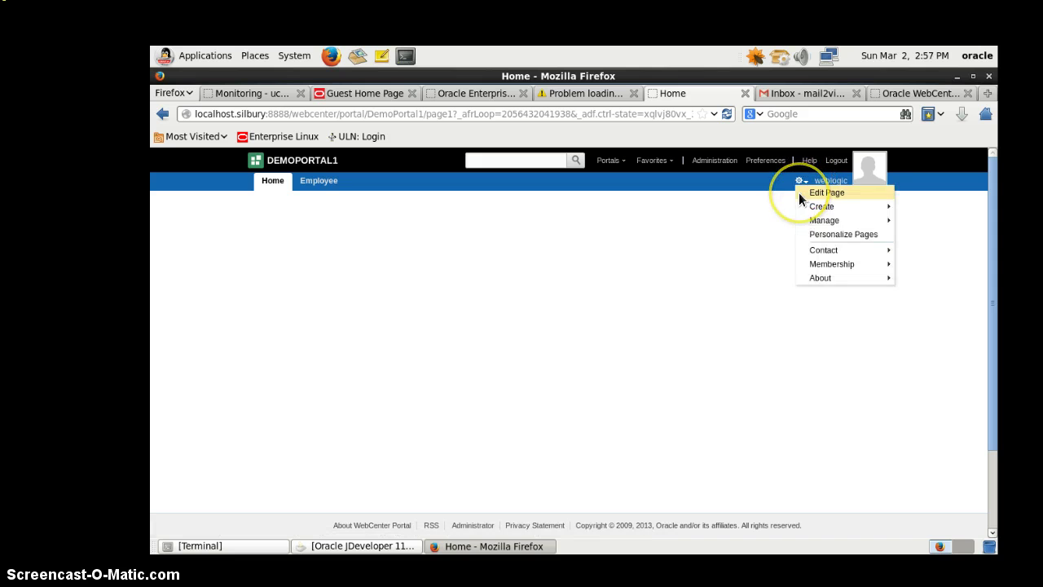
pyautogui.click(799, 195)
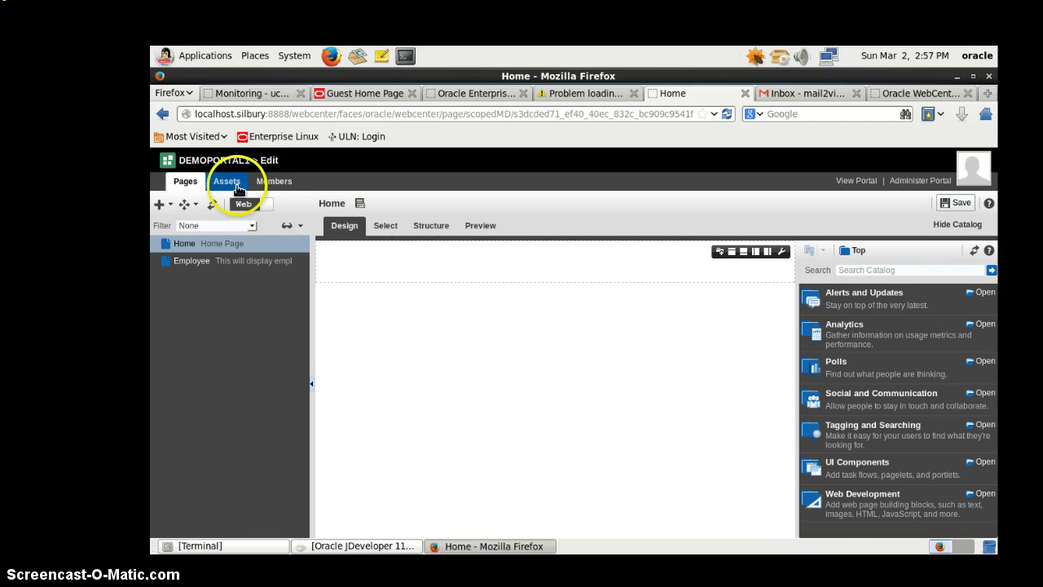
pyautogui.click(983, 462)
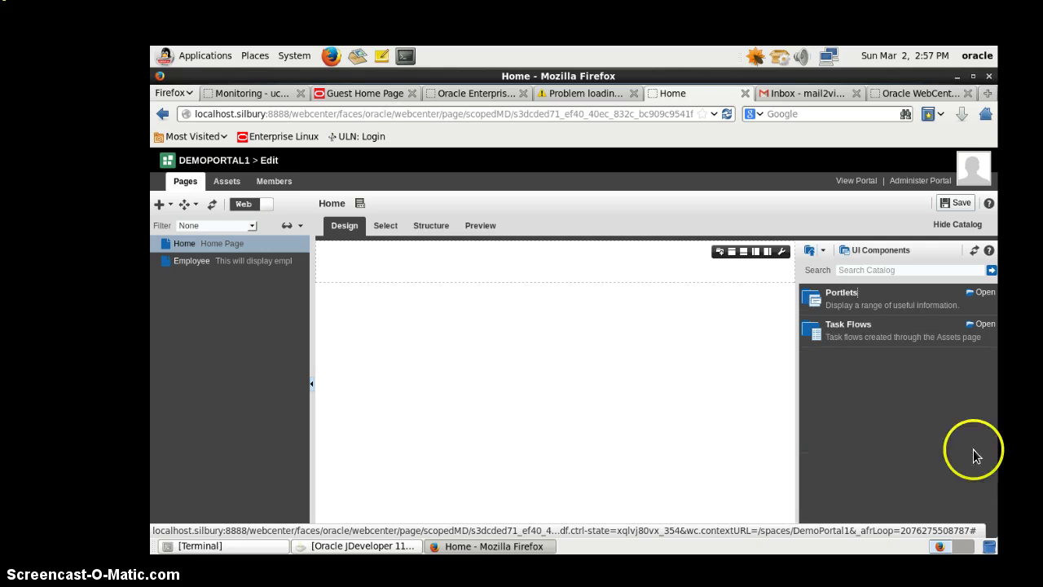
pyautogui.click(983, 324)
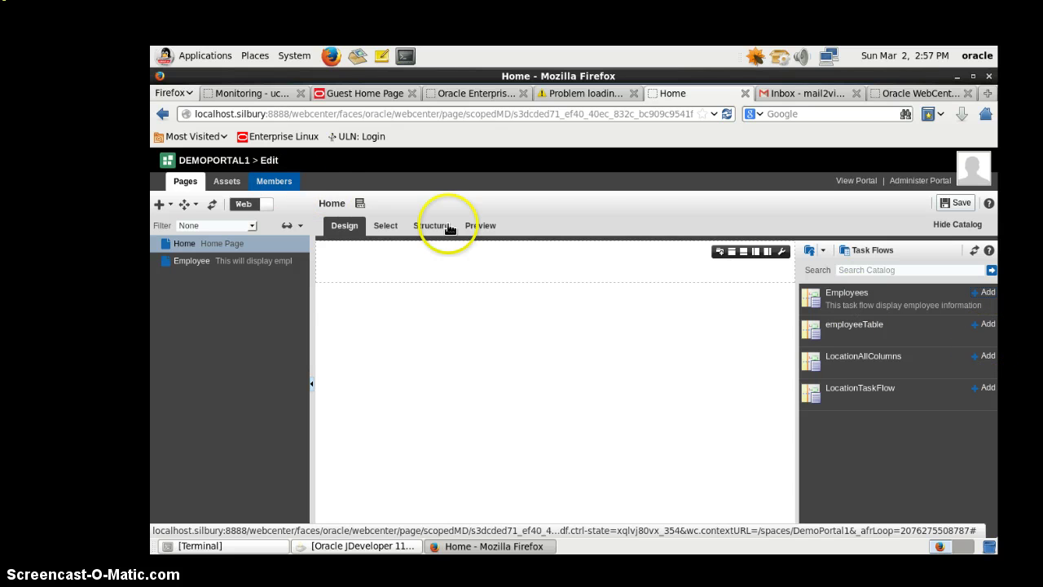
# Visit the Shared Assets and Administration tabs, then reopen DemoPortal1 from the Portals list
pyautogui.click(900, 183)
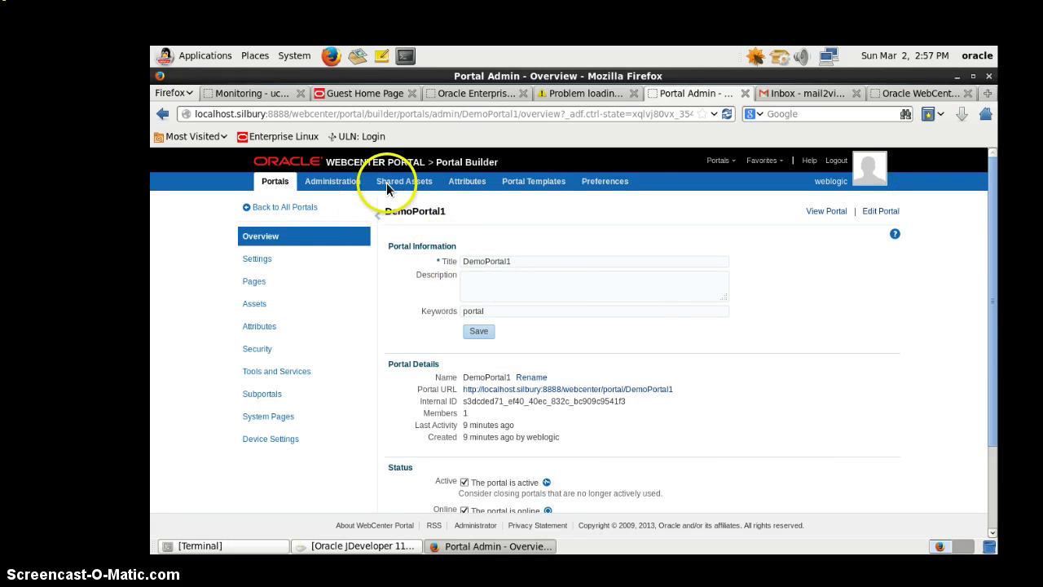
pyautogui.click(387, 183)
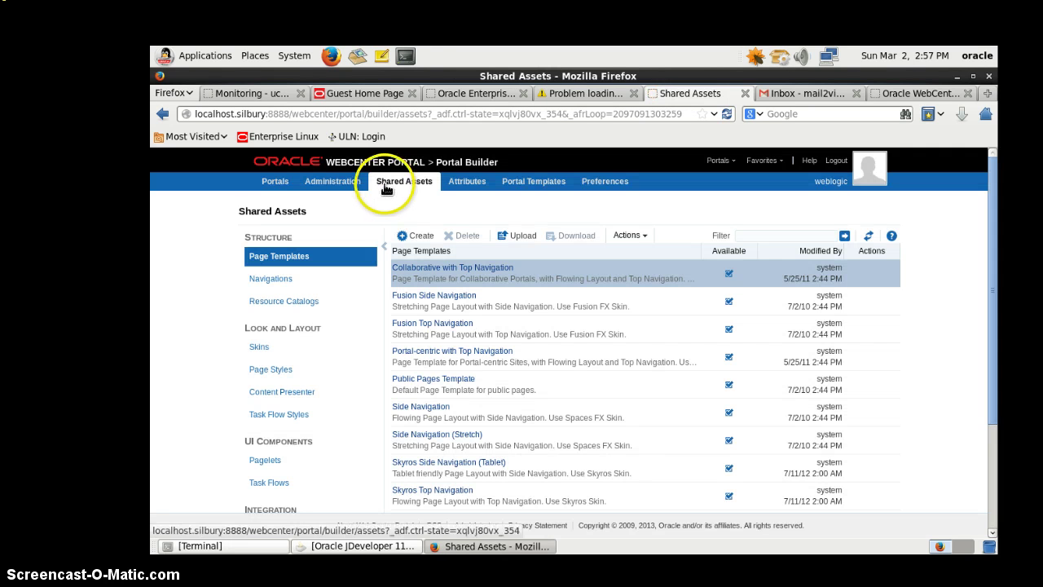
pyautogui.click(312, 185)
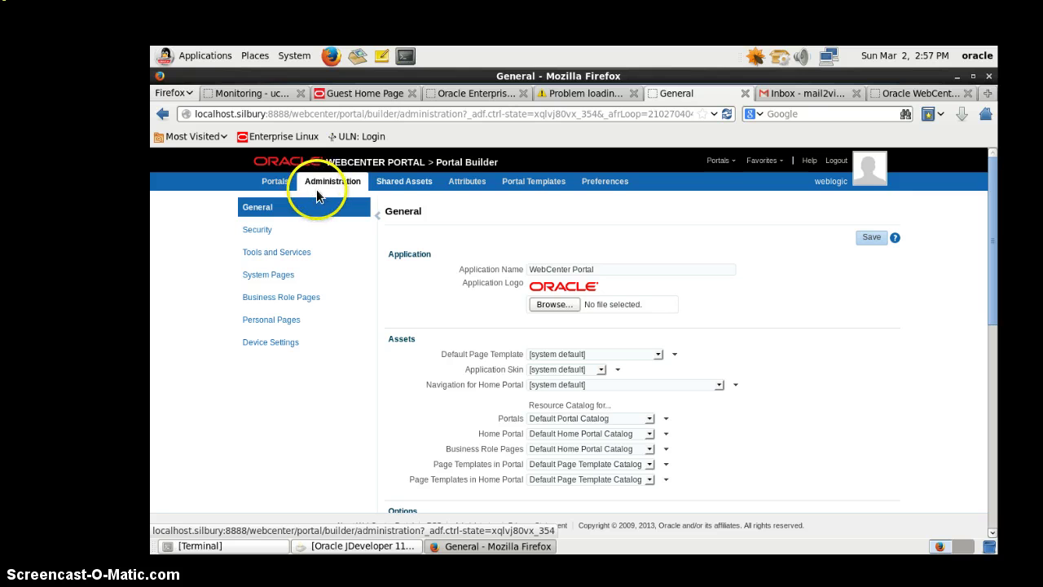
pyautogui.click(277, 181)
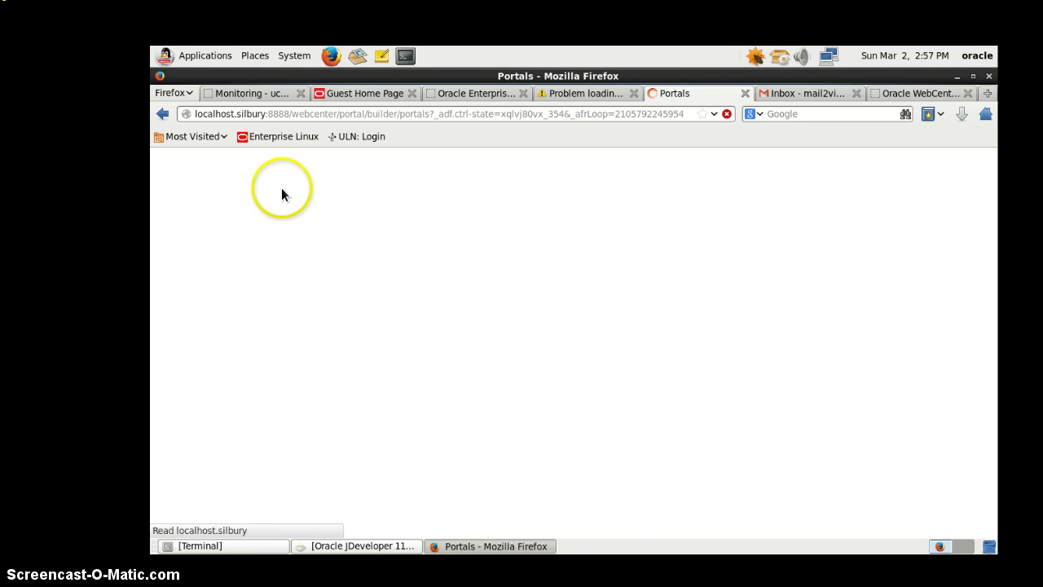
pyautogui.click(438, 256)
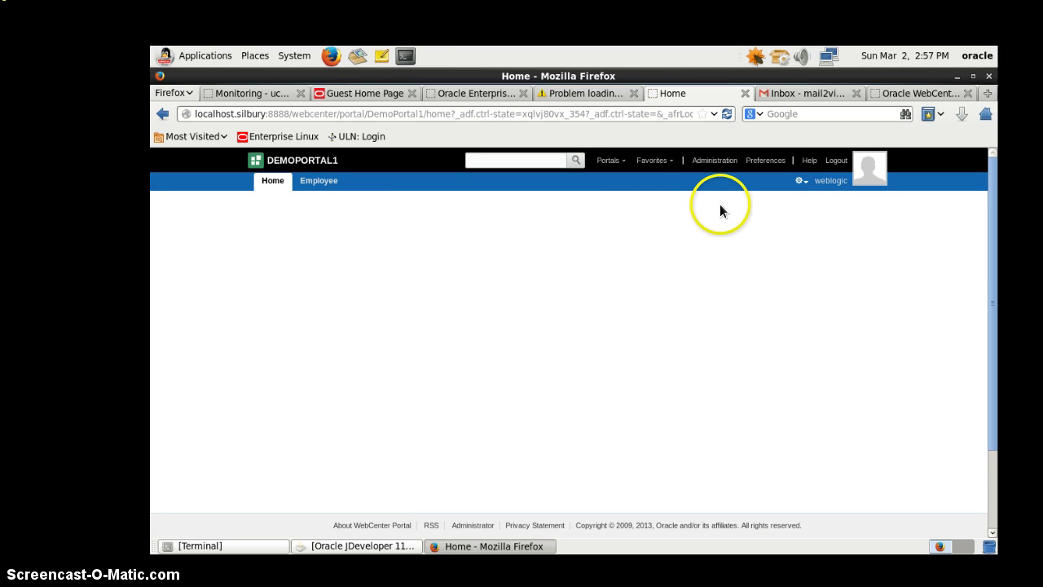
# Reopen the Home page for editing and list the catalog's UI Components task flows
pyautogui.click(804, 186)
pyautogui.moveTo(833, 224)
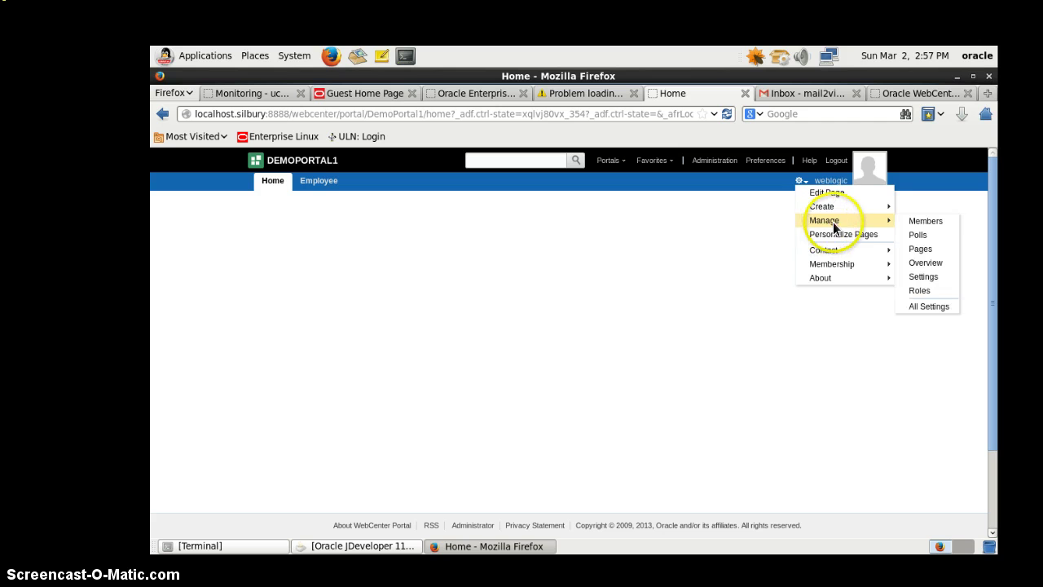
pyautogui.moveTo(851, 209)
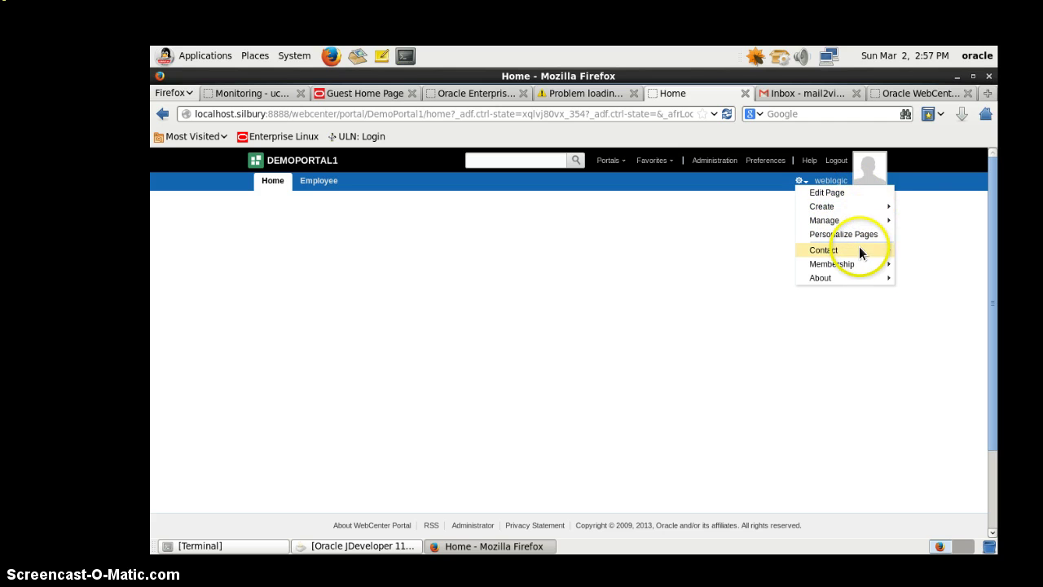
pyautogui.click(859, 200)
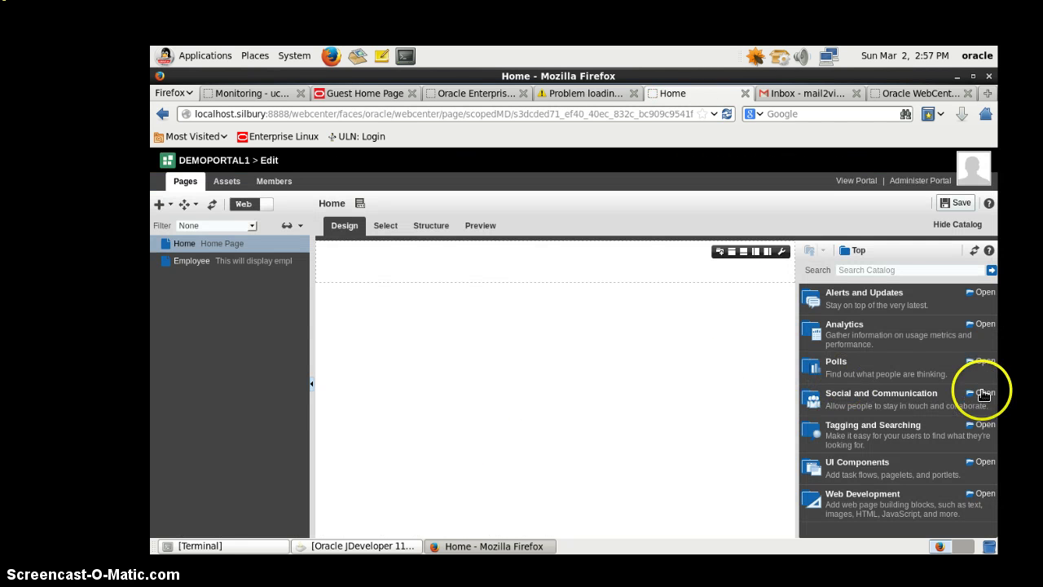
pyautogui.click(983, 462)
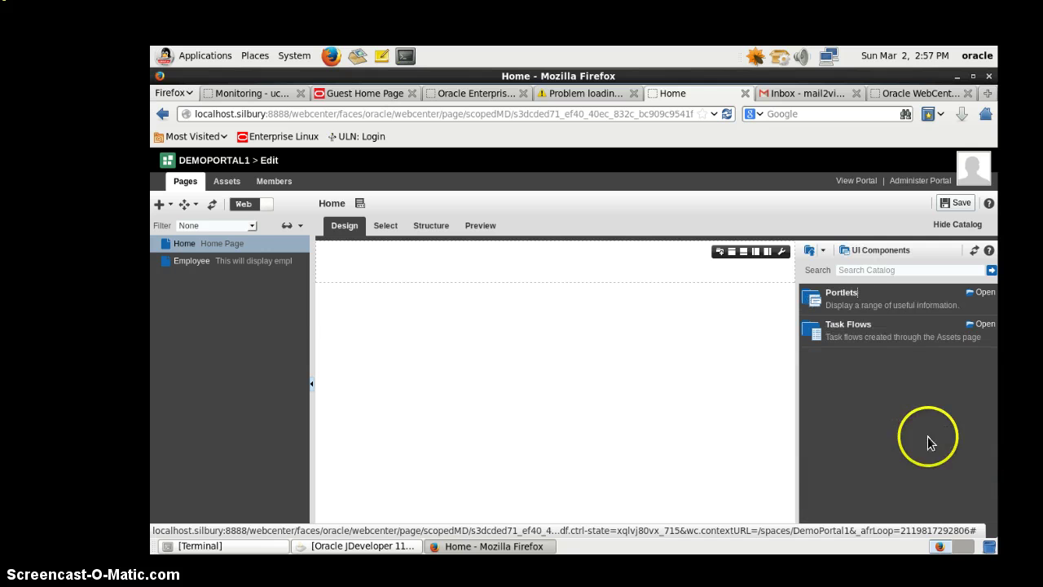
pyautogui.click(982, 326)
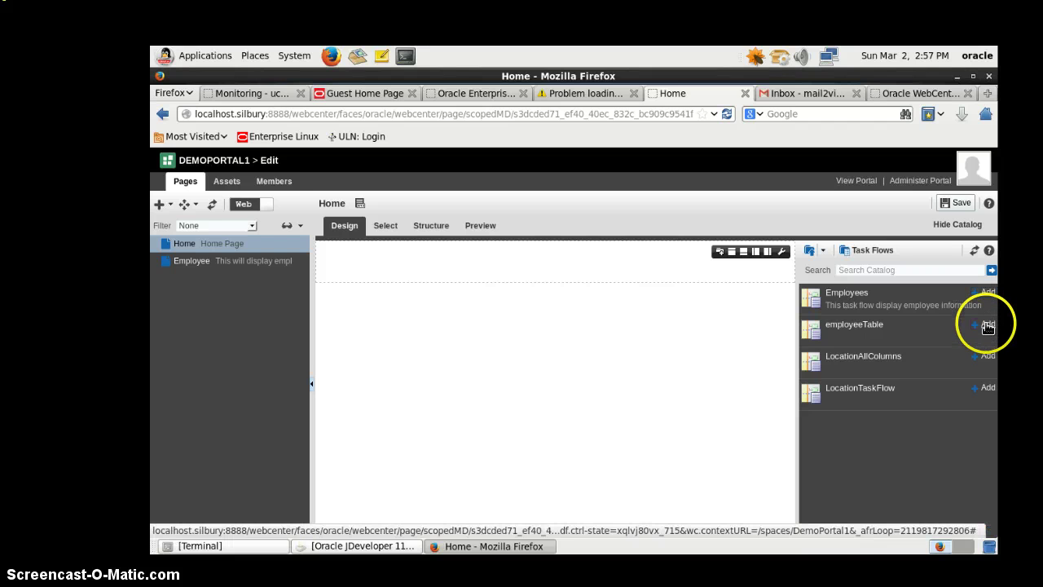
# Add the employeeTable task flow to the Home page, then delete its table component
pyautogui.click(988, 325)
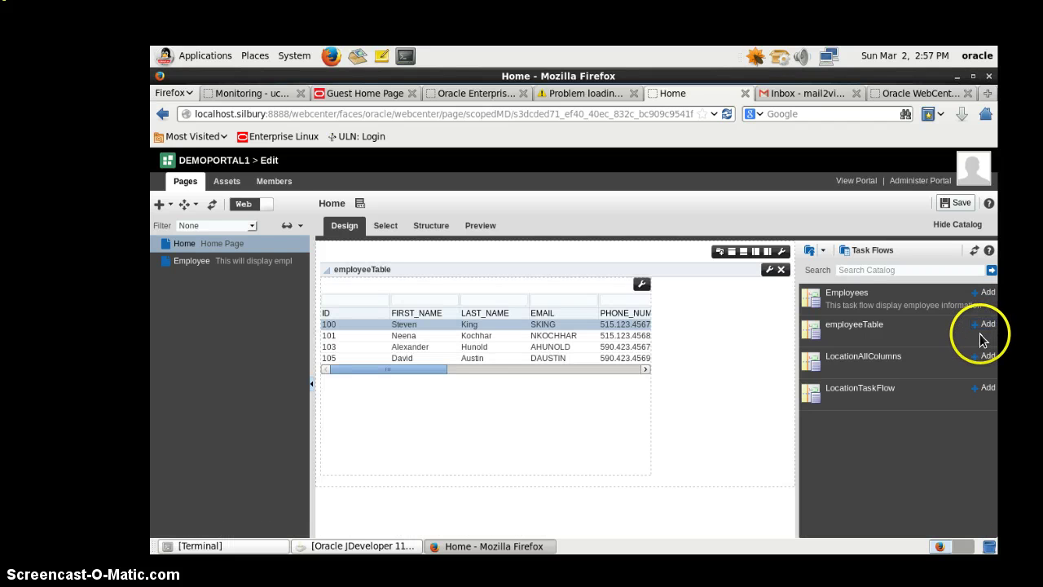
pyautogui.moveTo(413, 369); pyautogui.dragTo(679, 396)
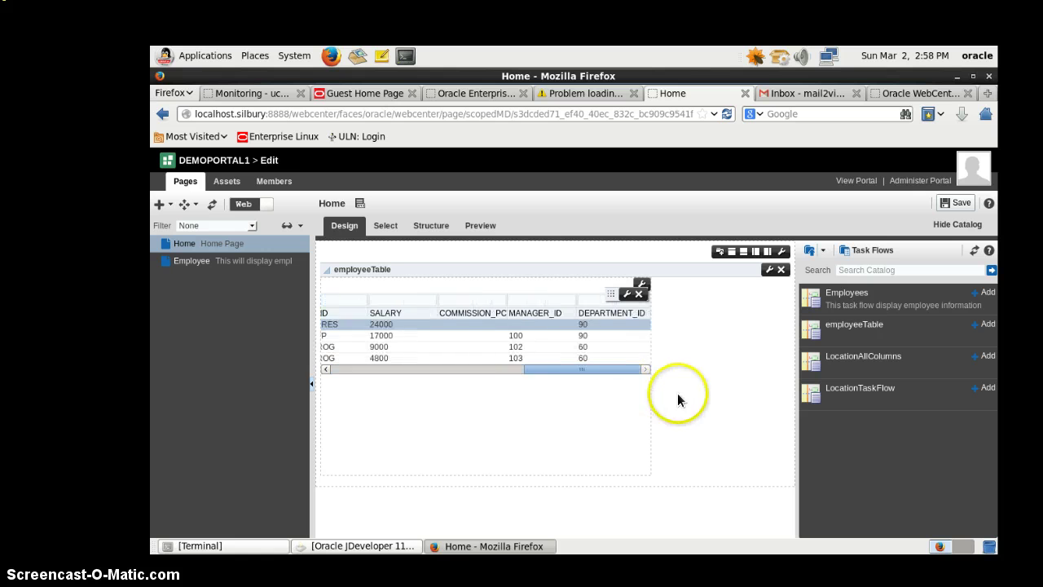
pyautogui.click(640, 306)
pyautogui.click(635, 376)
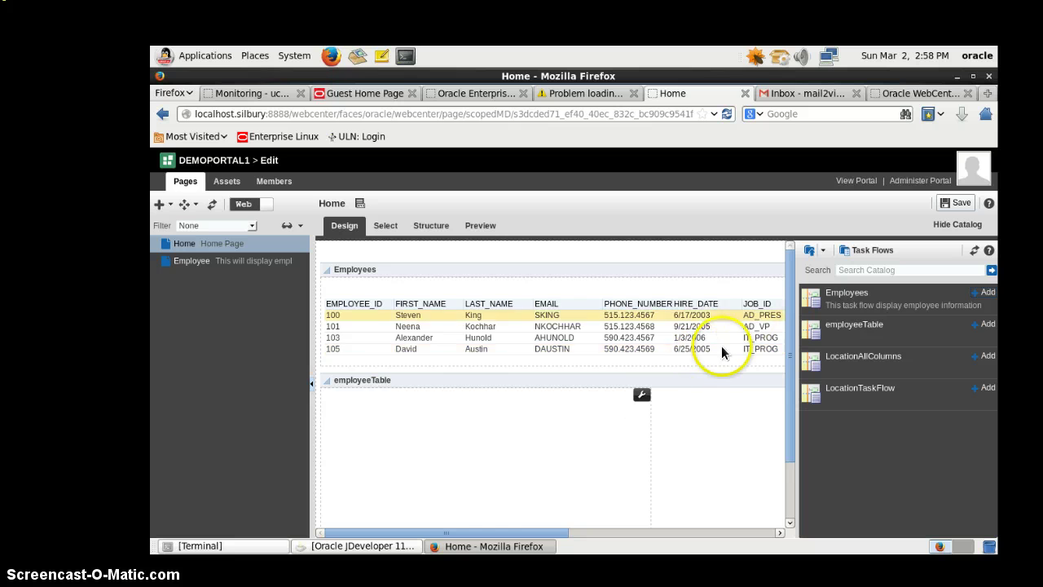
# Check the Employees table's DEPARTMENT_ID column, then delete the Employees task flow from the page
pyautogui.moveTo(556, 530); pyautogui.dragTo(701, 532)
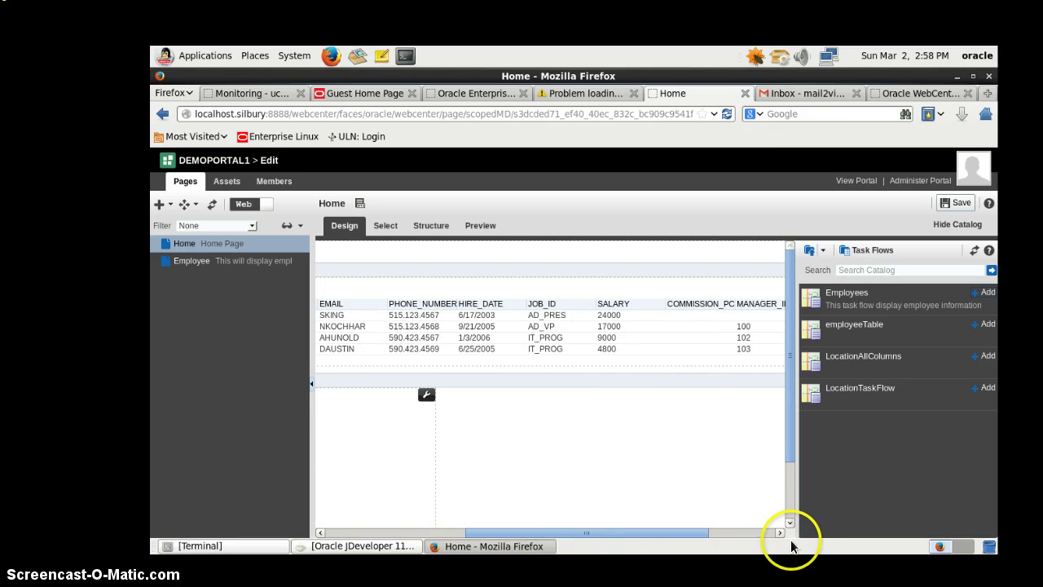
pyautogui.click(776, 535)
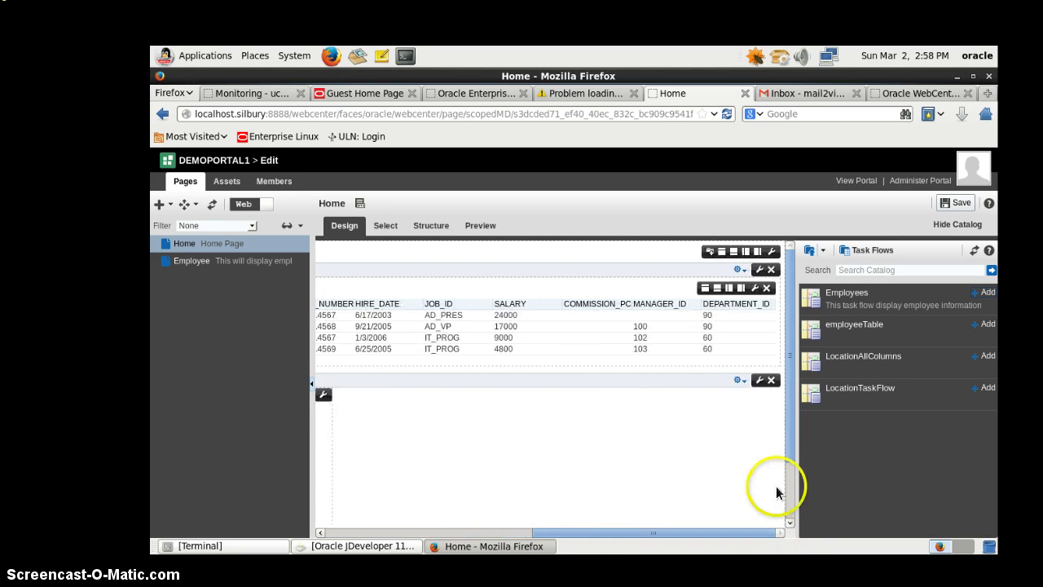
pyautogui.click(771, 269)
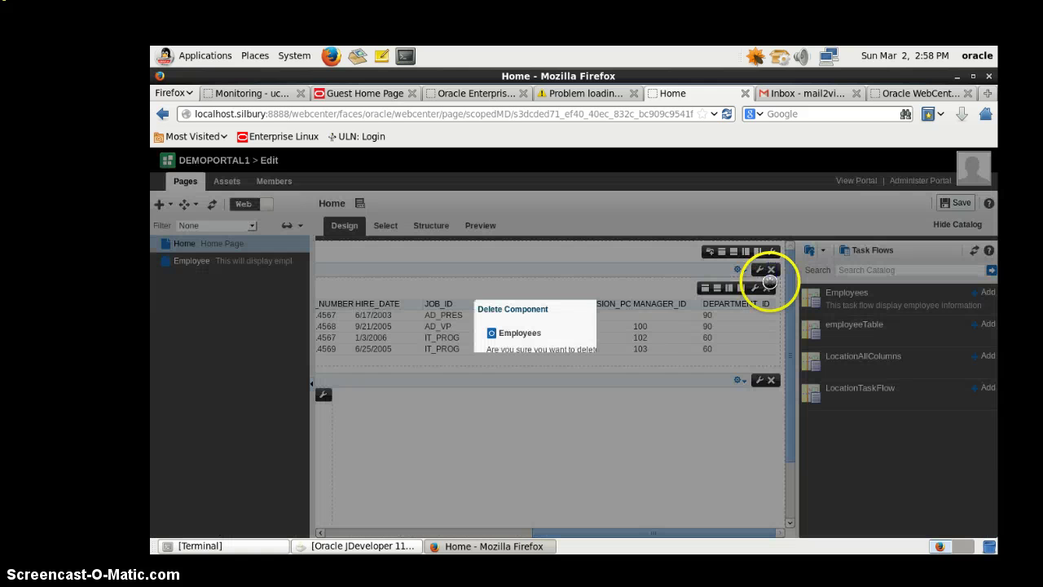
pyautogui.click(609, 376)
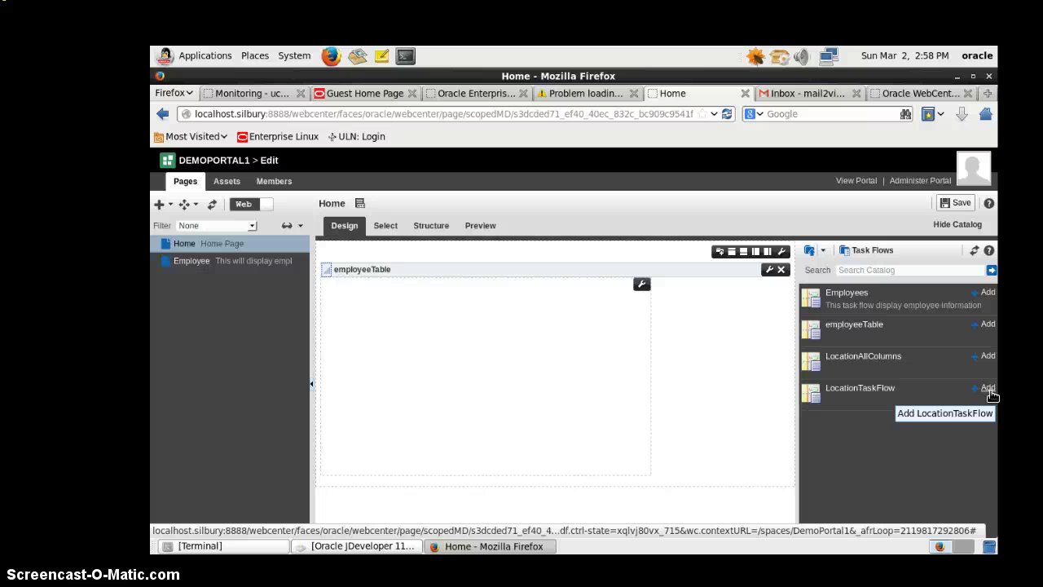
# Add LocationTaskFlow to the Home page and delete the empty employeeTable region
pyautogui.click(987, 389)
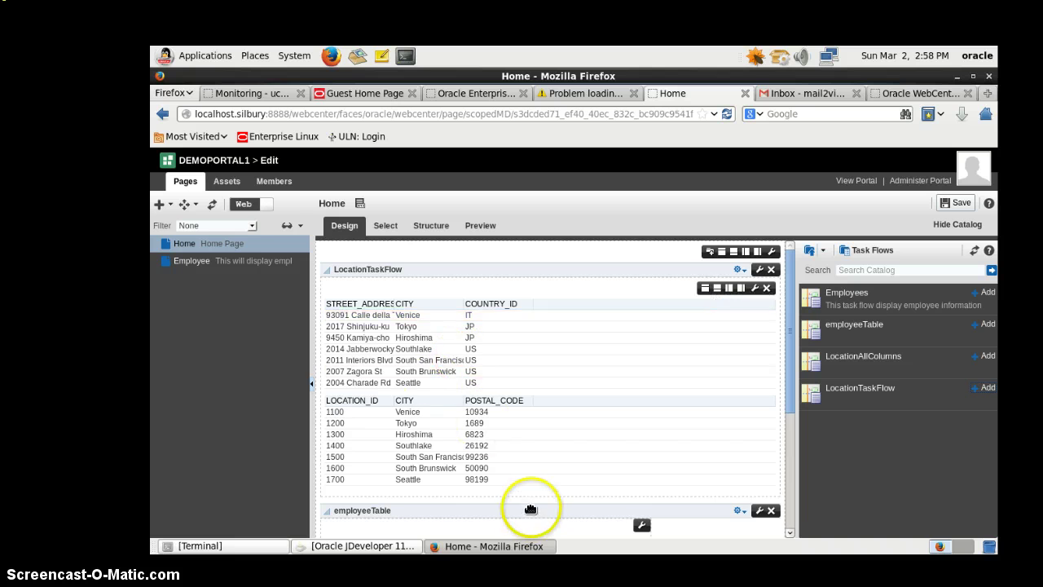
pyautogui.scroll(-3, 531, 509)
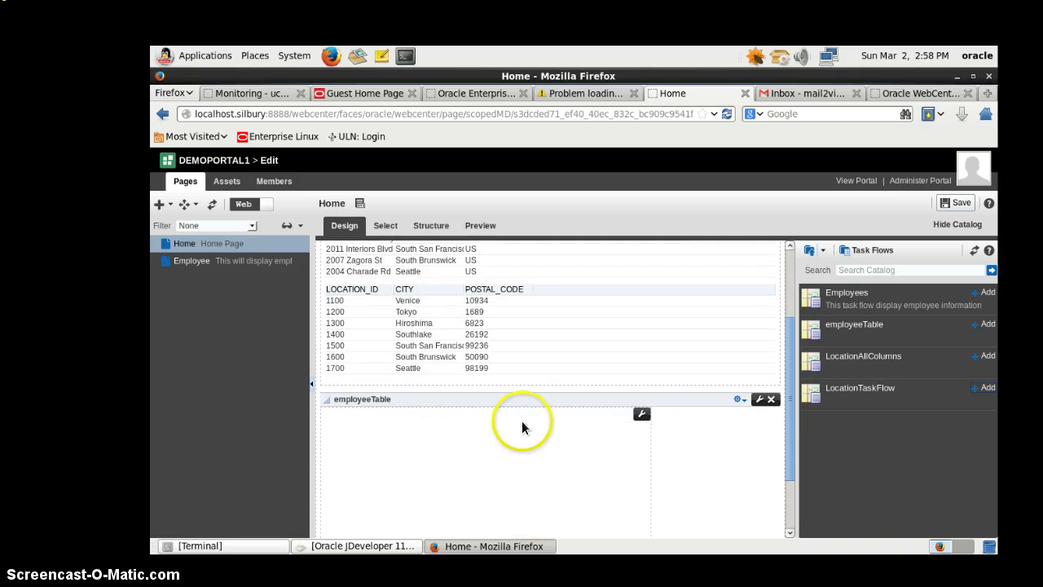
pyautogui.click(770, 399)
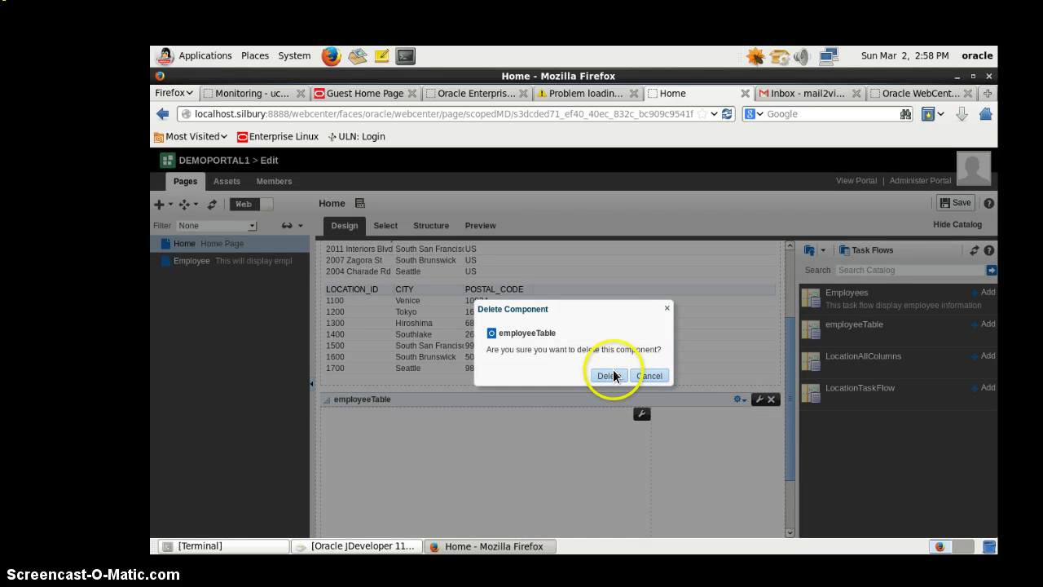
pyautogui.click(611, 375)
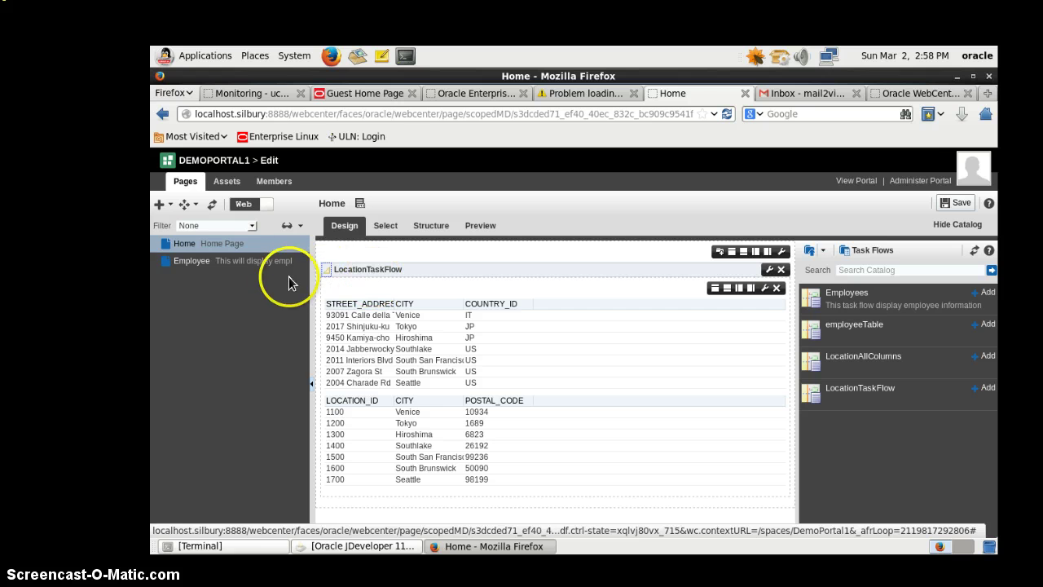
# Save the Home page changes when moving to the Employee page, then view the live portal
pyautogui.moveTo(261, 282); pyautogui.dragTo(396, 279)
pyautogui.click(607, 371)
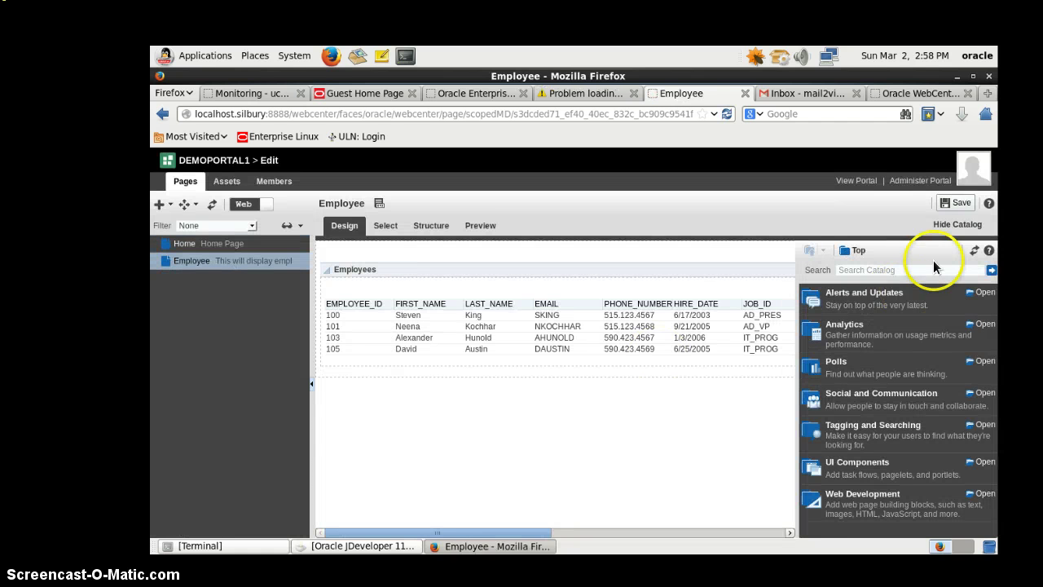
pyautogui.click(855, 181)
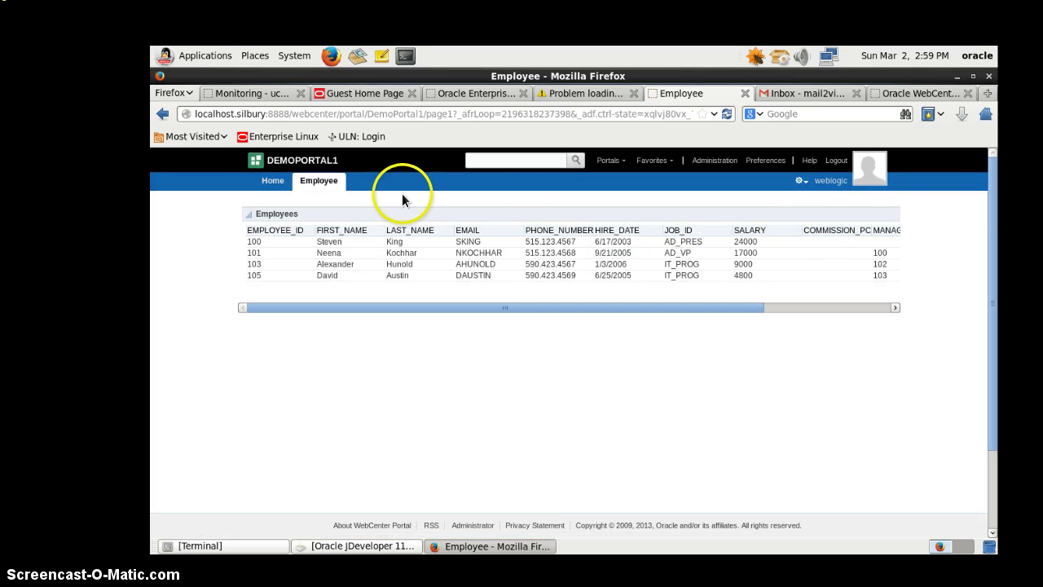
# Go to the portal's Home page and collapse then re-expand the LocationTaskFlow panel
pyautogui.click(272, 182)
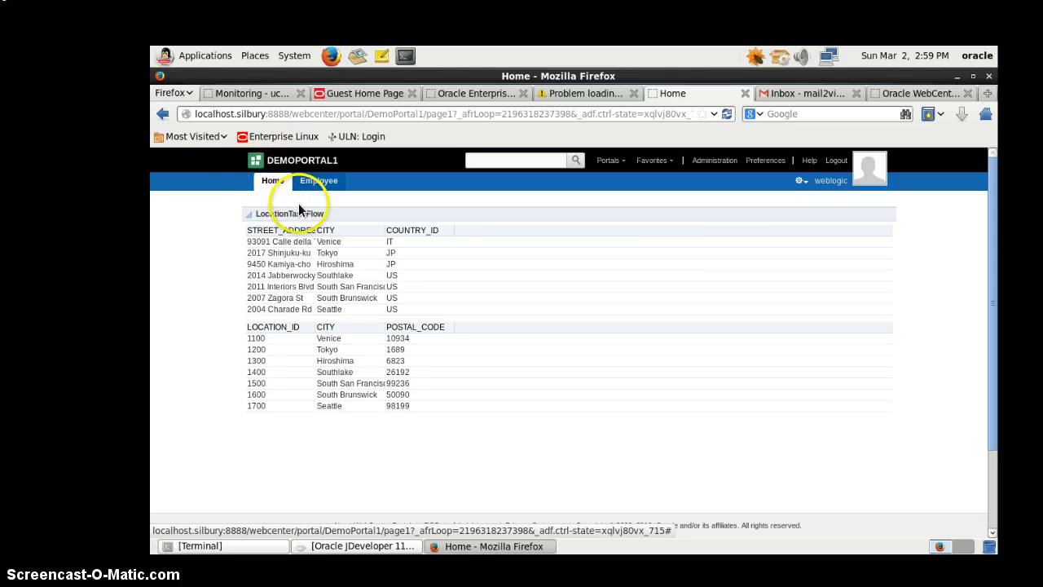
pyautogui.click(249, 220)
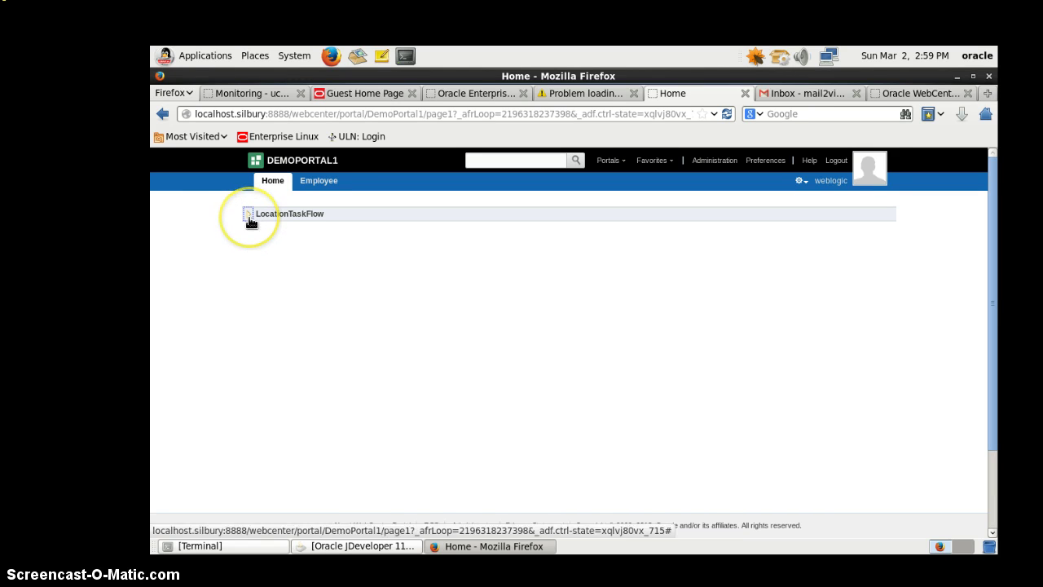
pyautogui.click(249, 220)
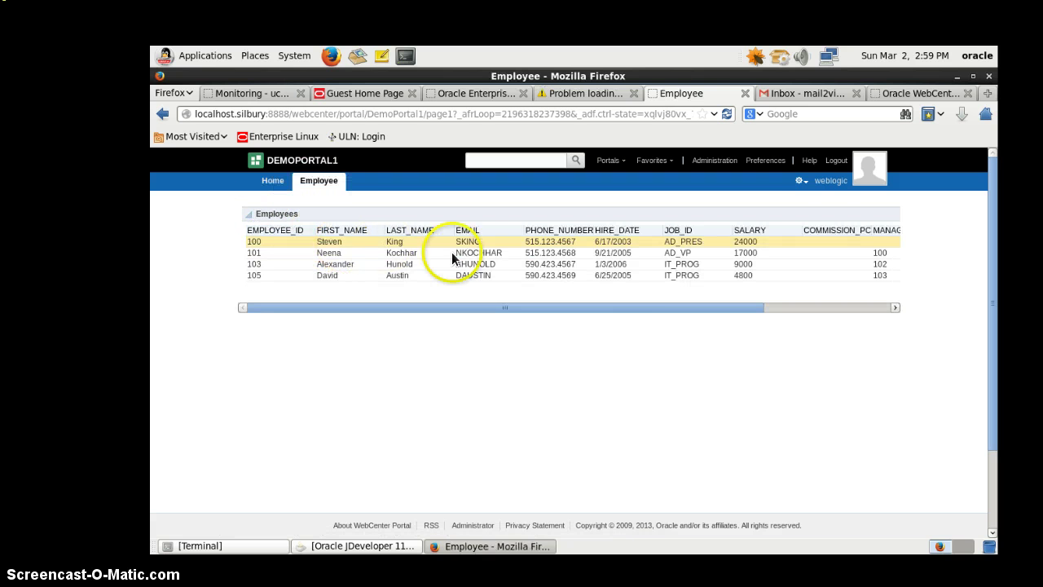
# Log out of the DemoPortal1 portal
pyautogui.click(805, 181)
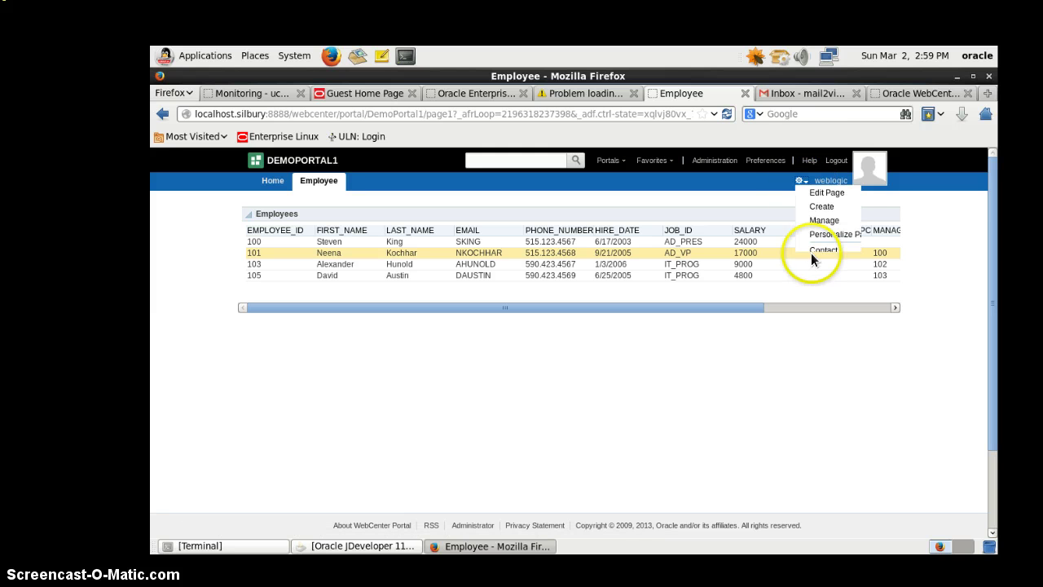
pyautogui.moveTo(864, 207)
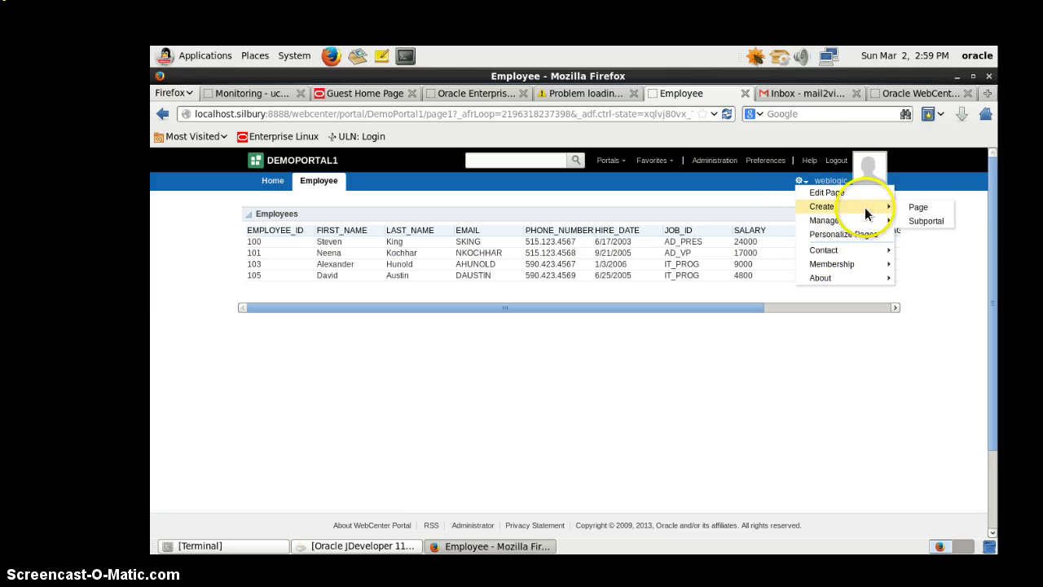
pyautogui.moveTo(886, 226)
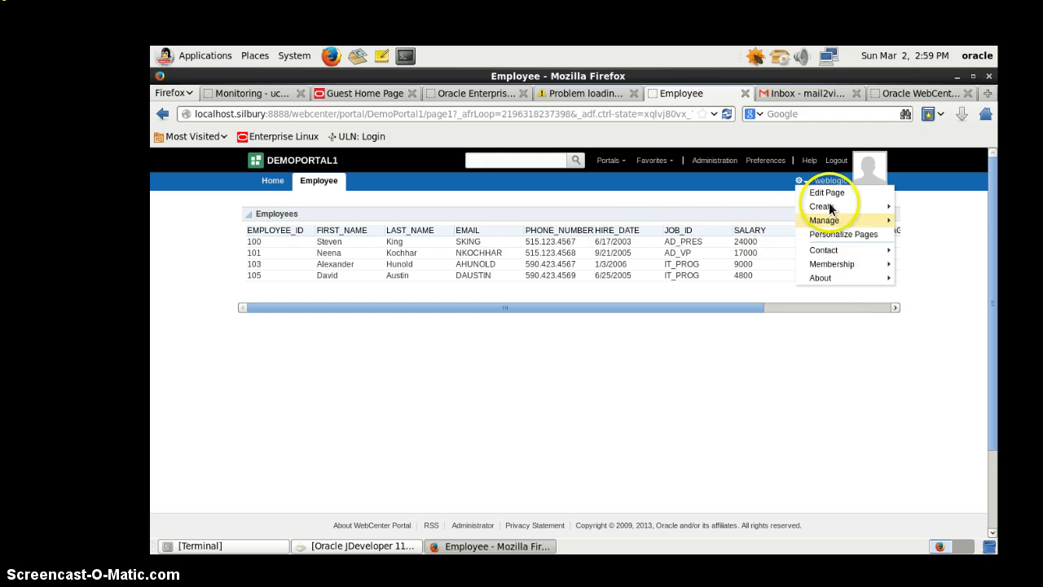
pyautogui.click(836, 161)
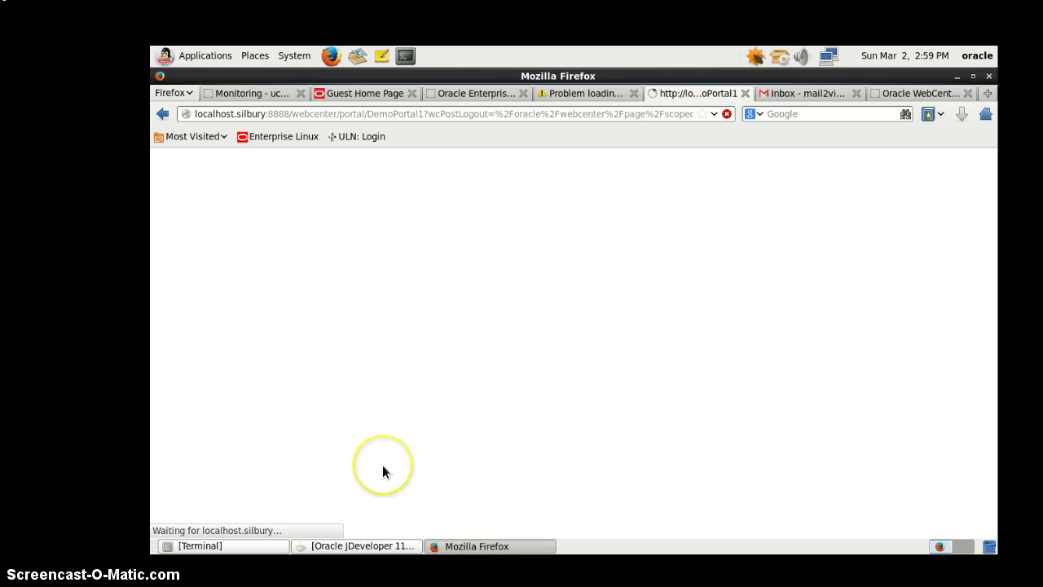